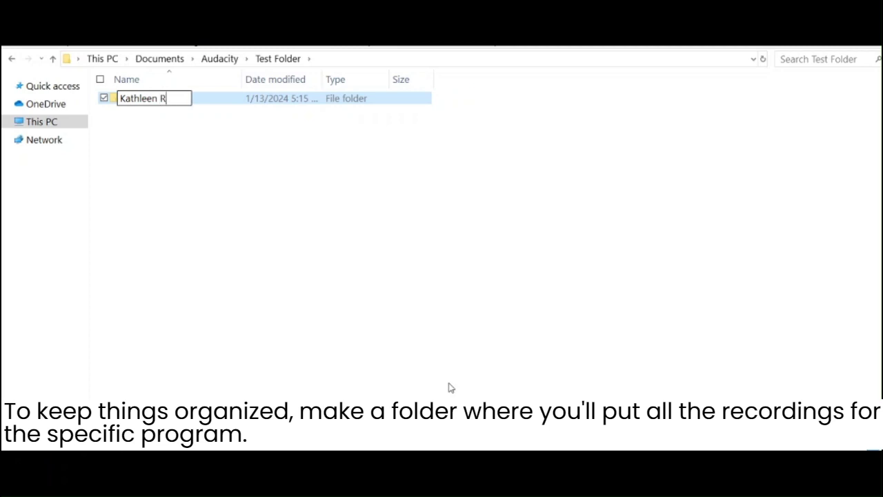
Step: Name the new folder inside Test Folder with the announcer's name and open it
key("Return")
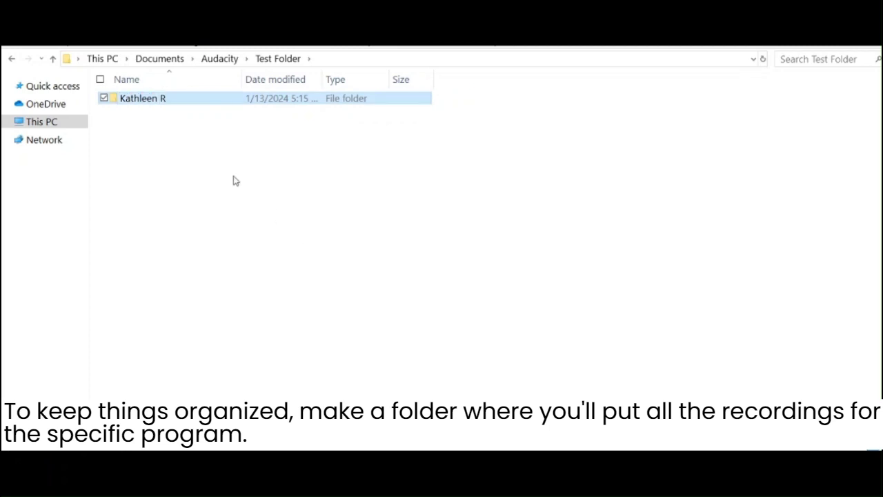
double_click(162, 100)
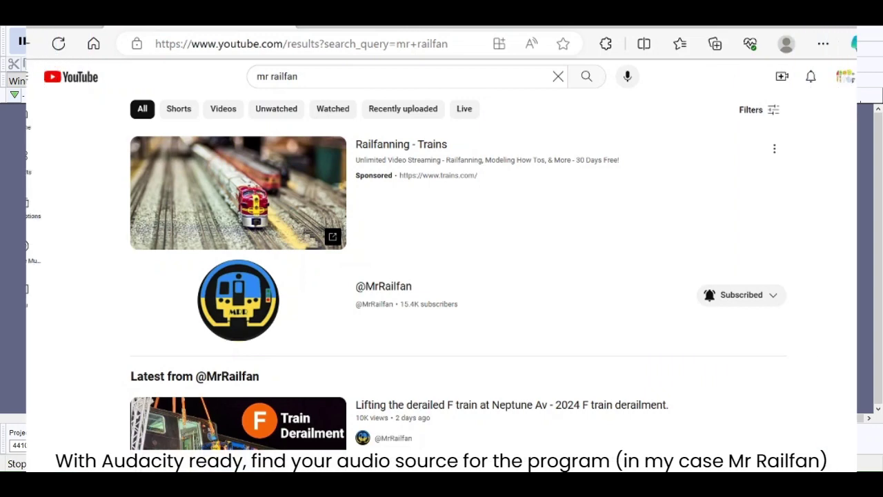
double_click(283, 76)
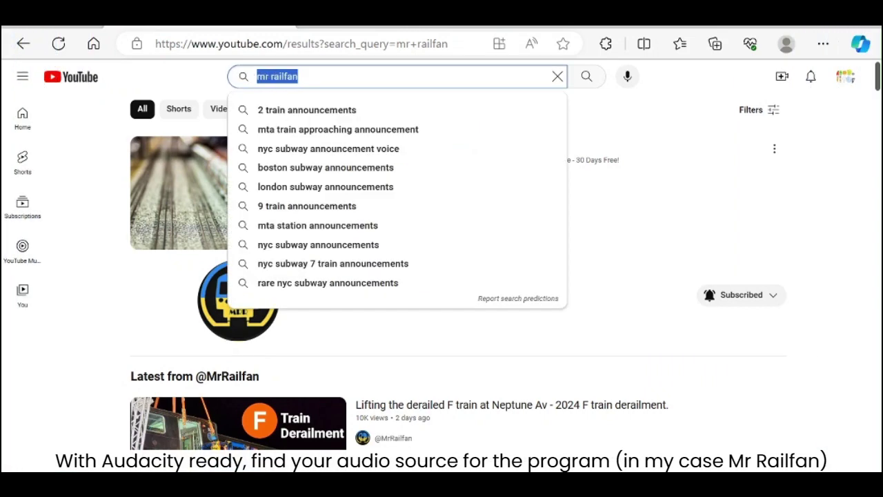
key("Escape")
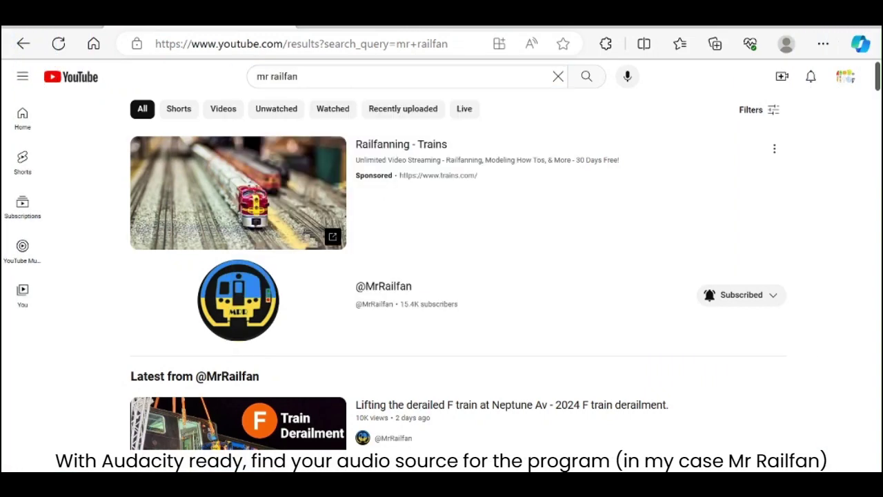
left_click_drag(256, 76, 284, 76)
key("Escape")
left_click(238, 299)
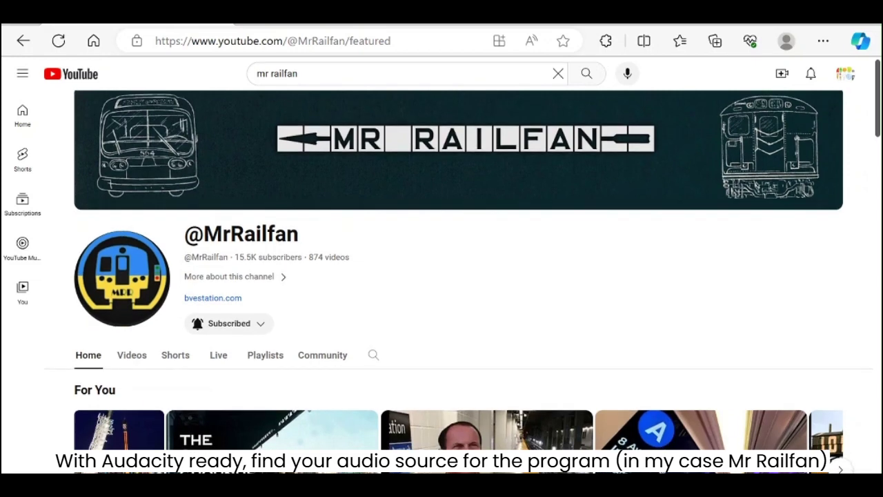
Step: Open the channel's full playlist MTA NYC Subway Automated Announcements - Volume 2
left_click(265, 355)
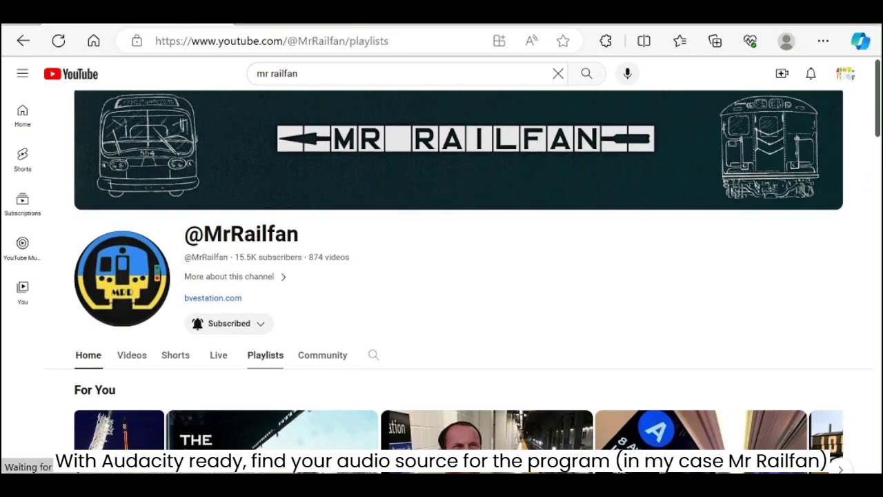
scroll(442, 276, "down", 2)
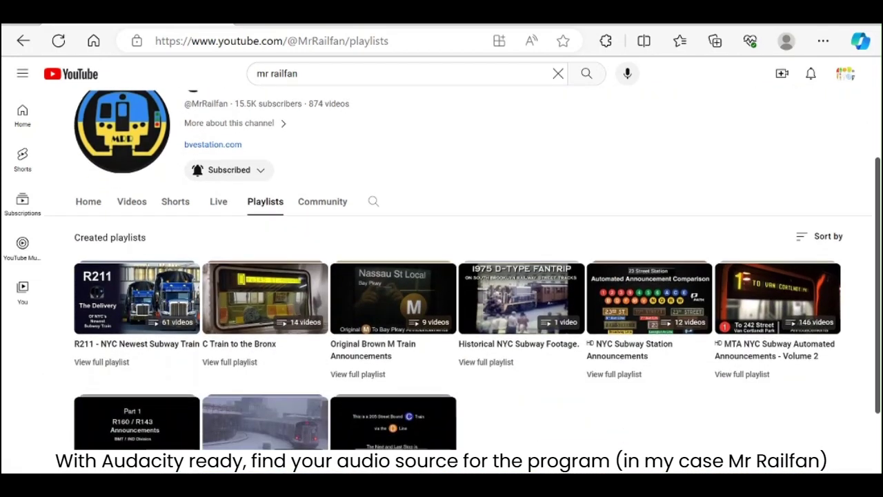
left_click(742, 374)
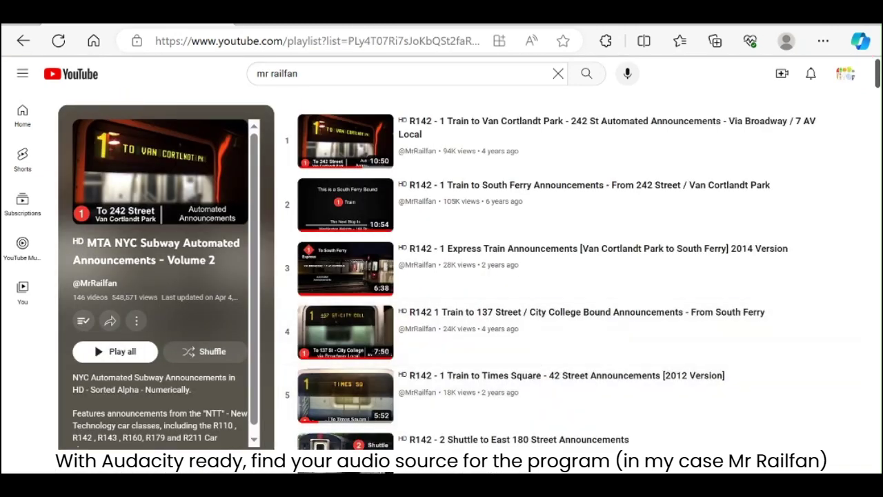
Step: Find and open the R179 C train via A line to Far Rockaway announcements video in the playlist
scroll(552, 276, "down", 15)
scroll(552, 276, "down", 20)
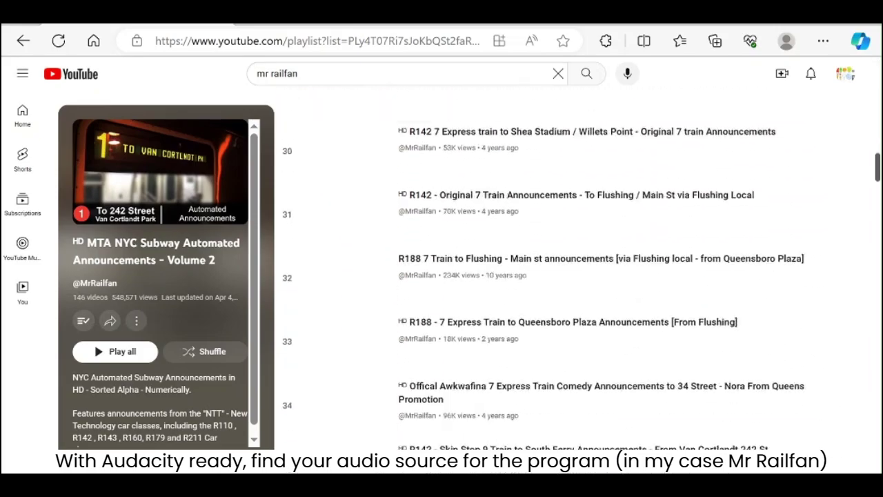
scroll(552, 276, "down", 12)
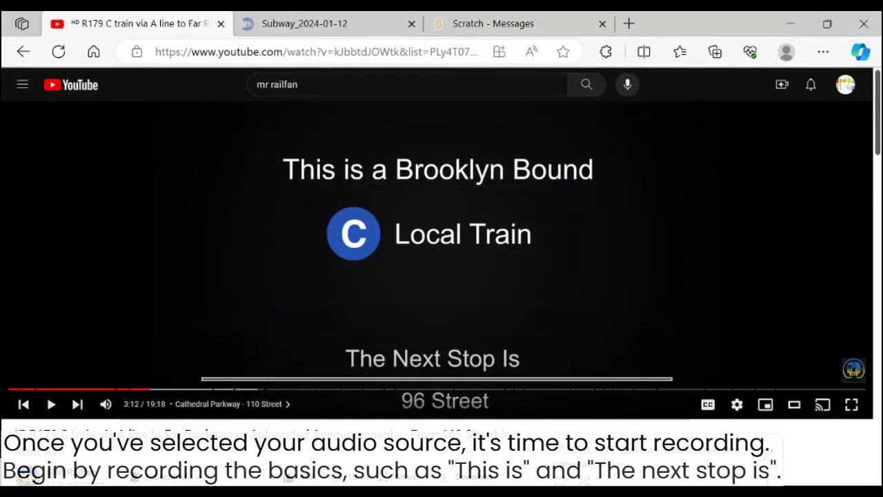
Step: Play the video and record its "The next stop is 96 Street" announcement in Audacity
key("space")
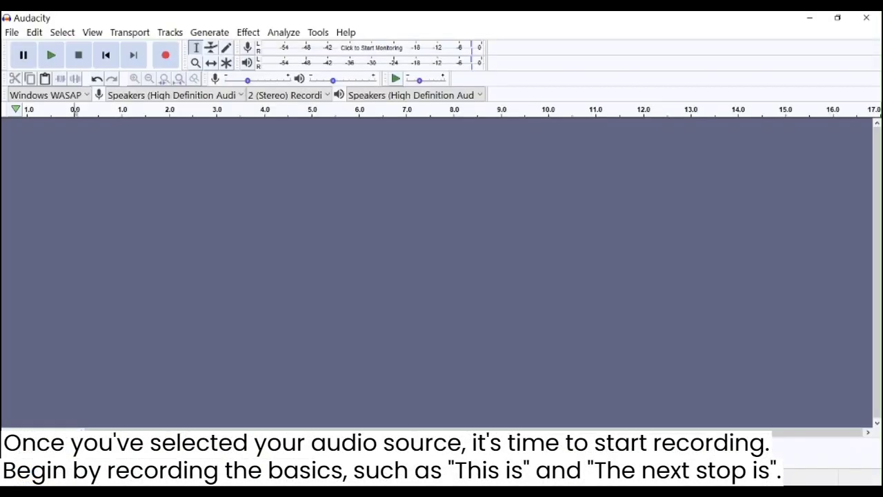
key("r")
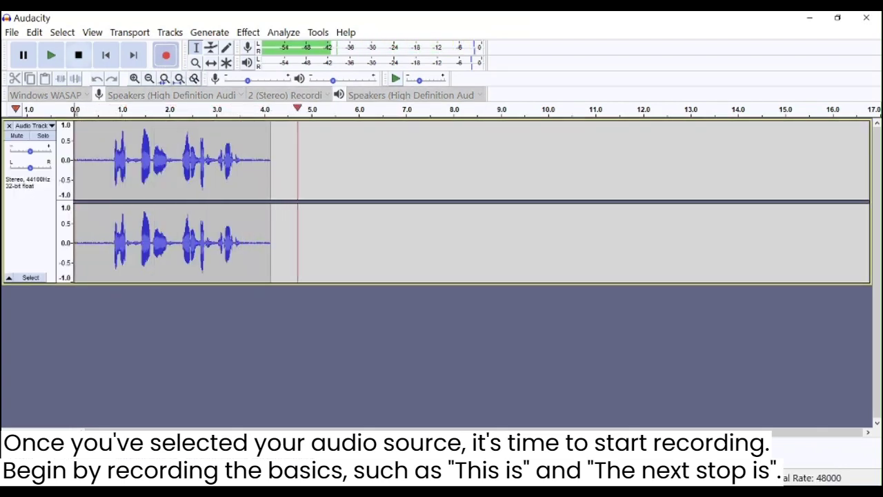
key("space")
Step: Skip the YouTube video ahead and record its "This is 86 Street" announcement as a second clip in Audacity, ending with the video paused
key("alt+Tab")
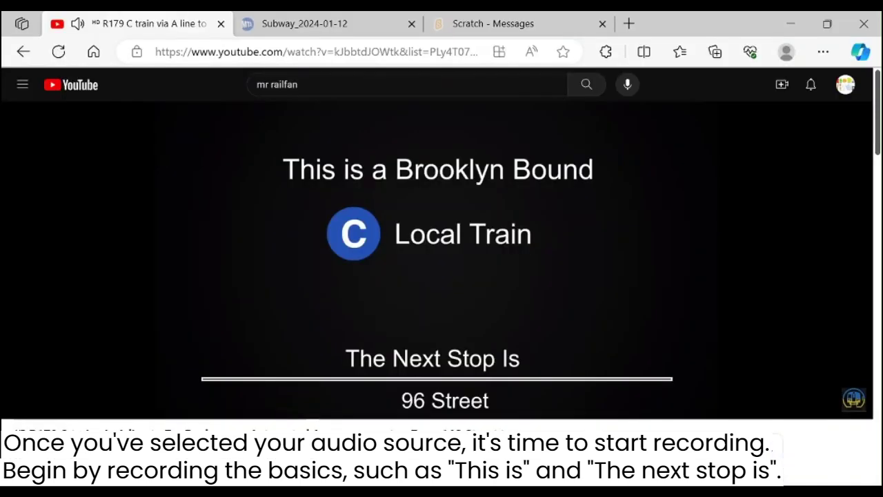
key("Right")
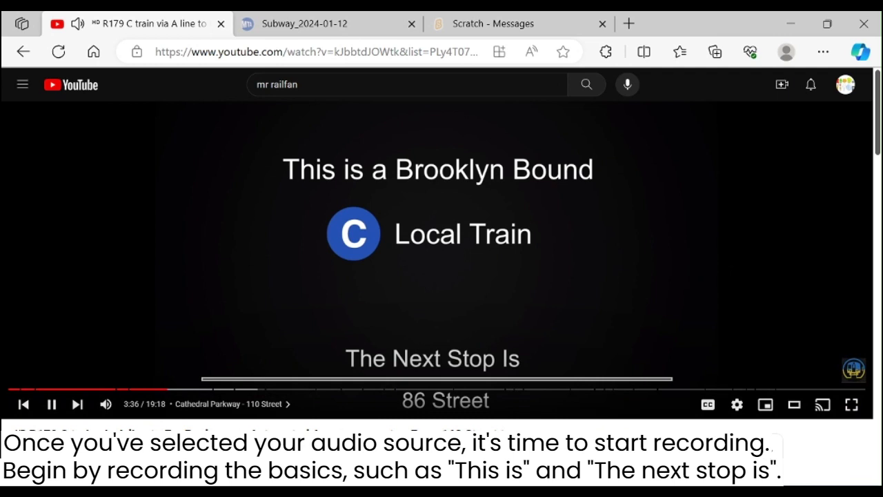
key("alt+Tab")
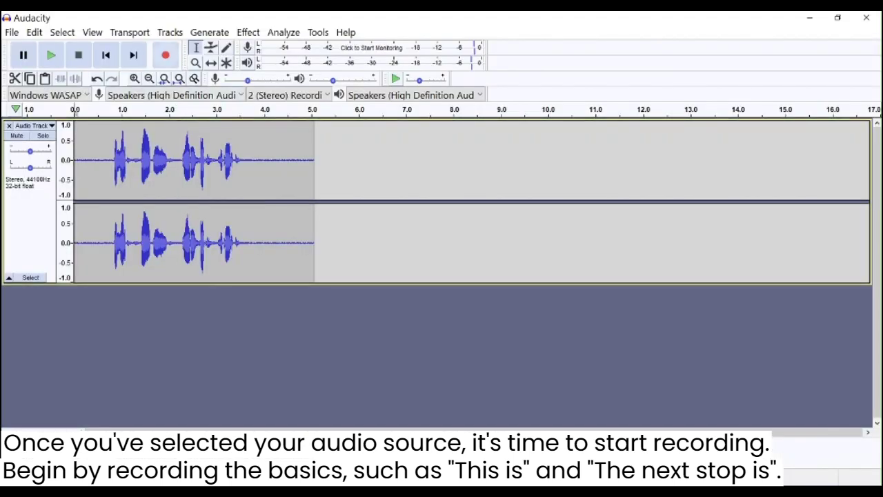
key("r")
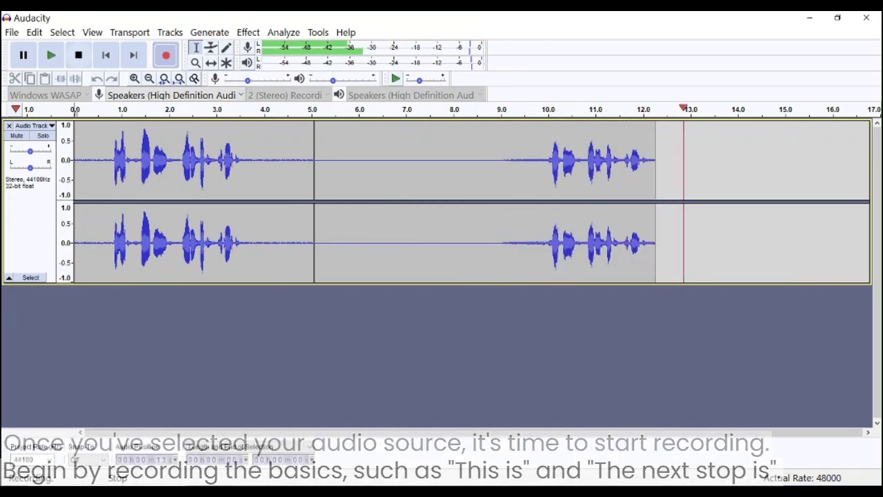
key("space")
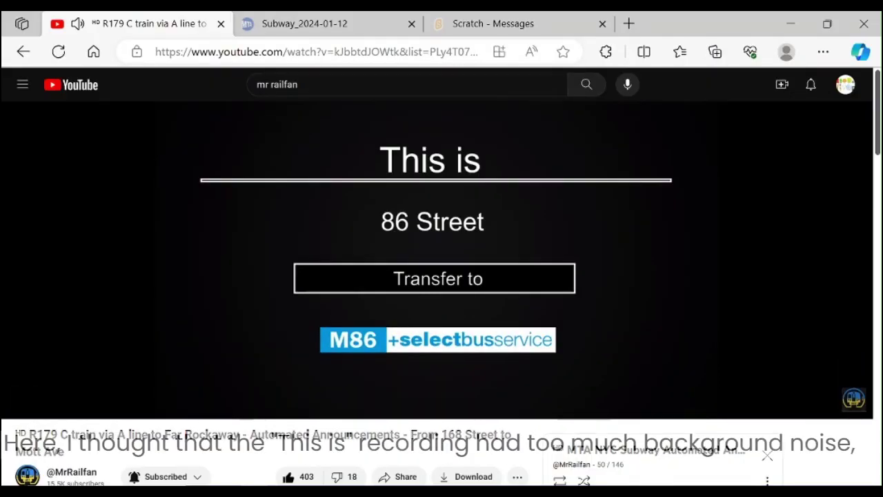
key("space")
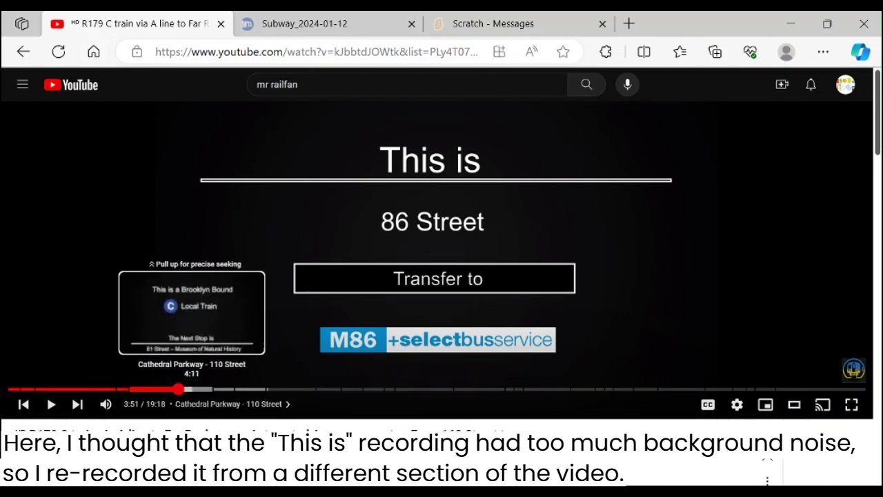
Step: Move the video to a later section and record the "This is 59th Street – Columbus Circle" announcement as a third clip in Audacity
left_click_drag(214, 390, 222, 390)
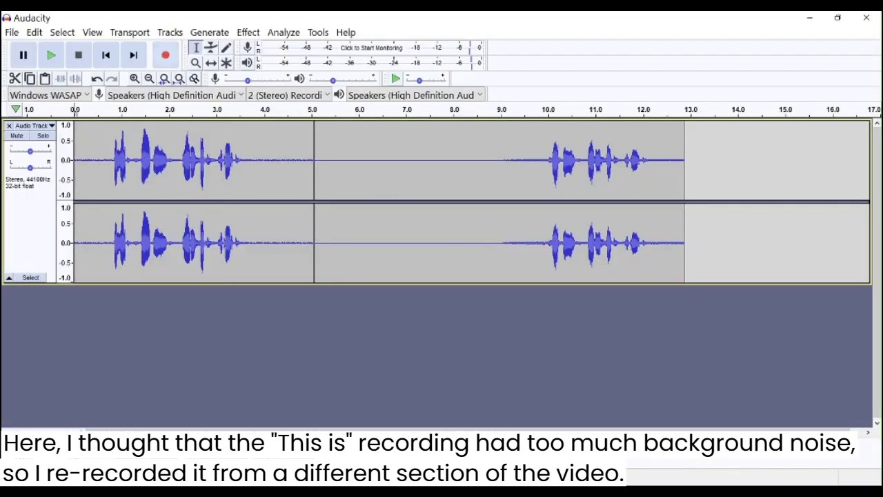
key("r")
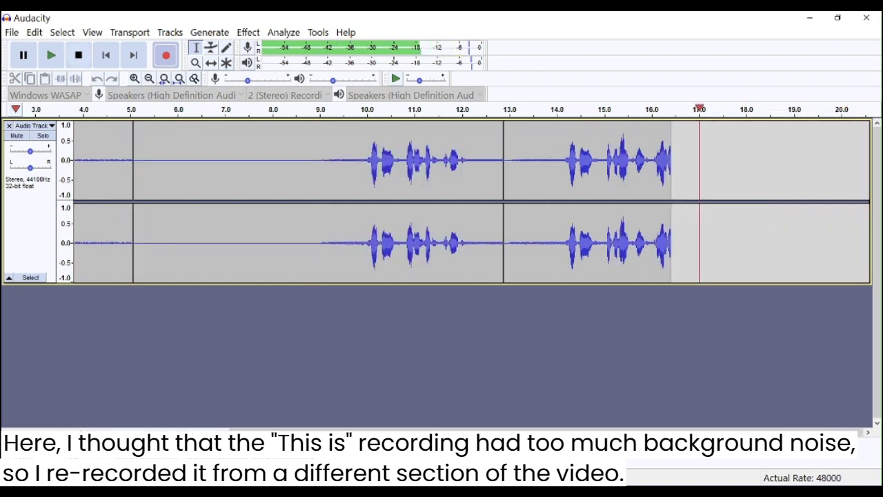
key("space")
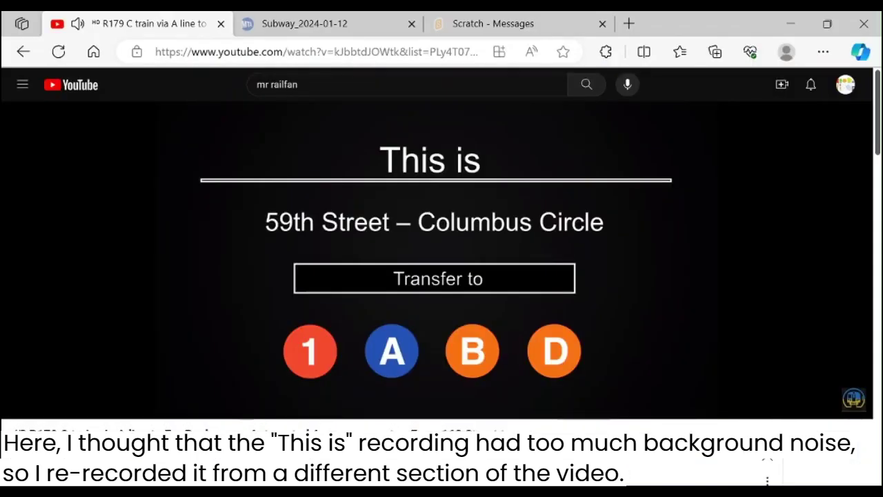
key("space")
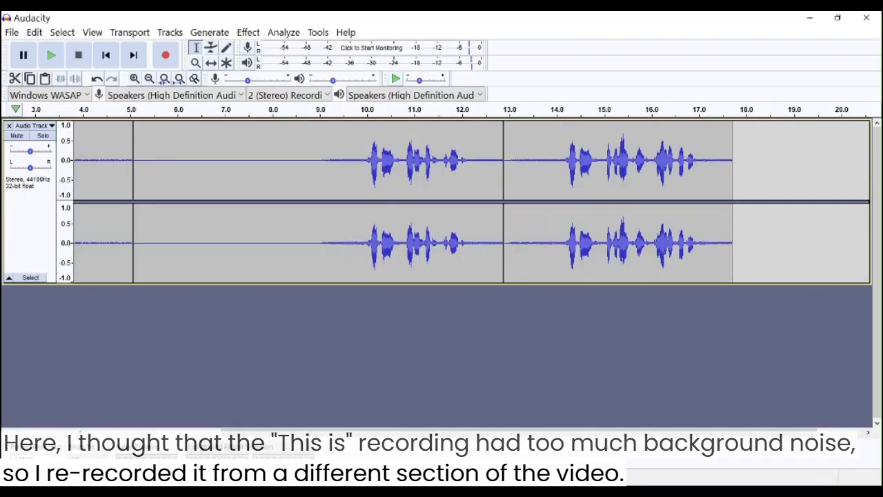
Step: Play back the starts of the second and third clips to compare the two "This is" recordings
left_click(368, 109)
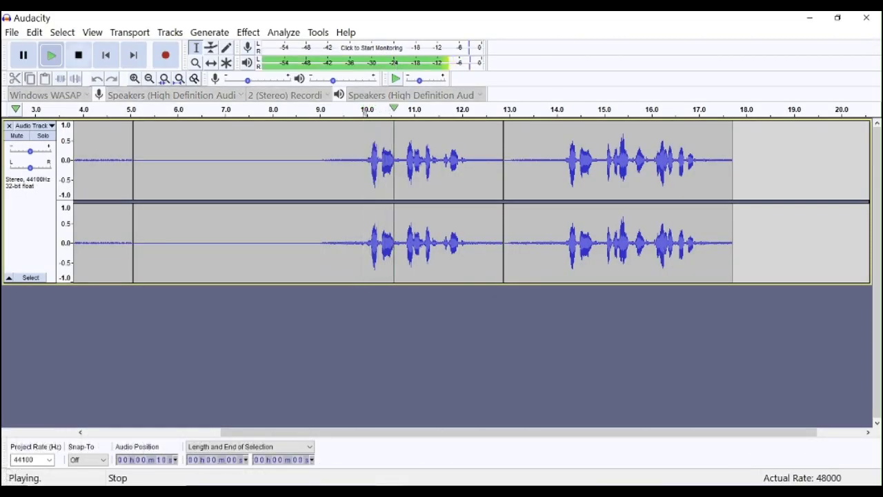
key("space")
left_click(563, 108)
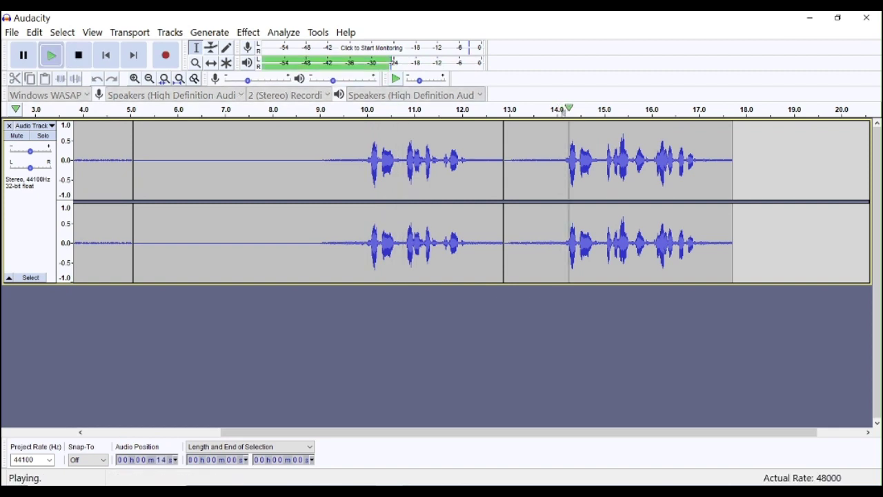
left_click(79, 55)
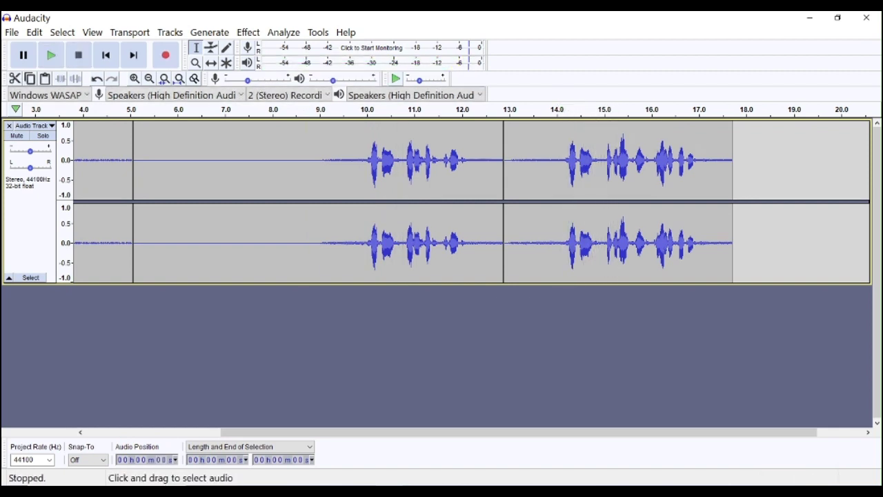
Step: Select "This is" in the third clip, about 14.1 to 15.0 s, and export only that selection as MP3 named this-is into the announcer's folder
left_click_drag(602, 165, 565, 166)
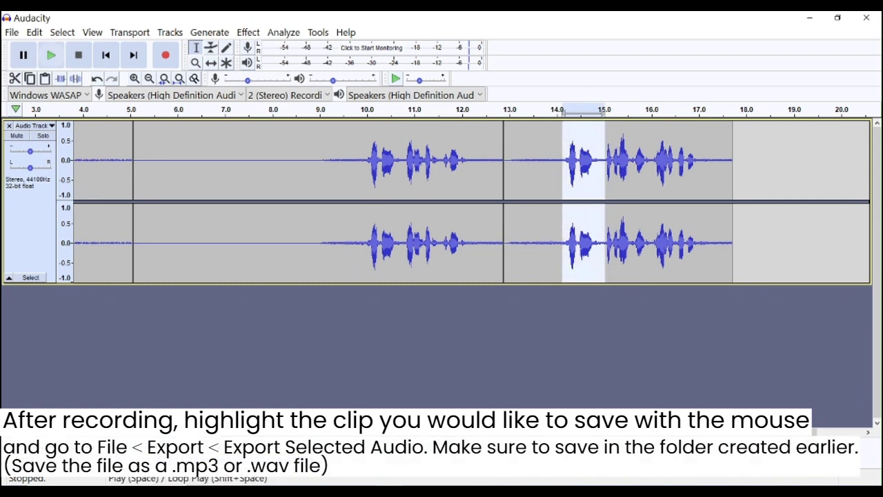
left_click(51, 55)
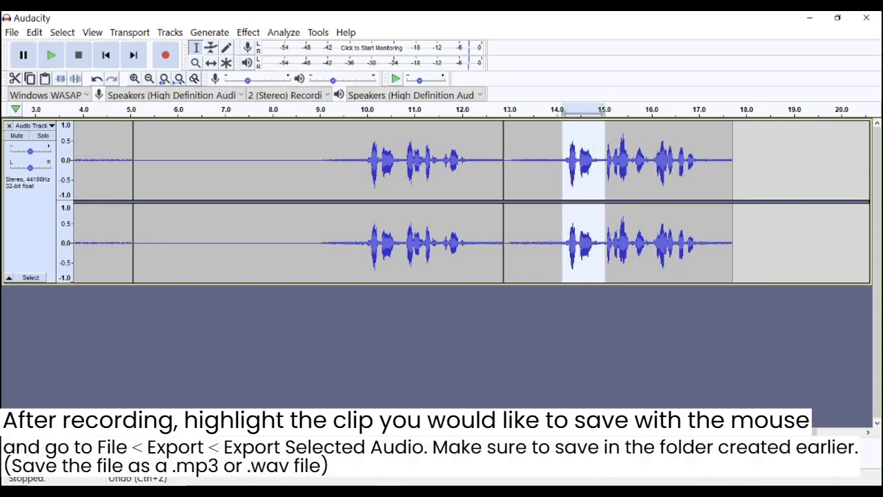
left_click(12, 32)
mouse_move(69, 124)
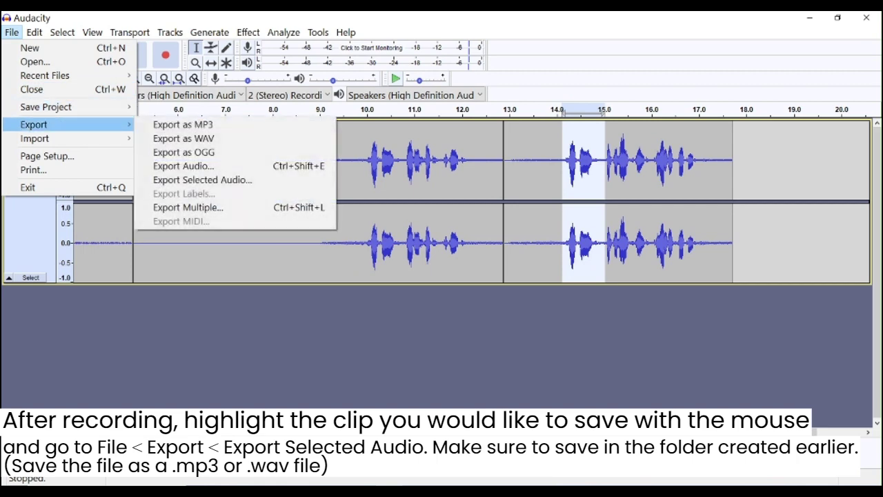
left_click(202, 179)
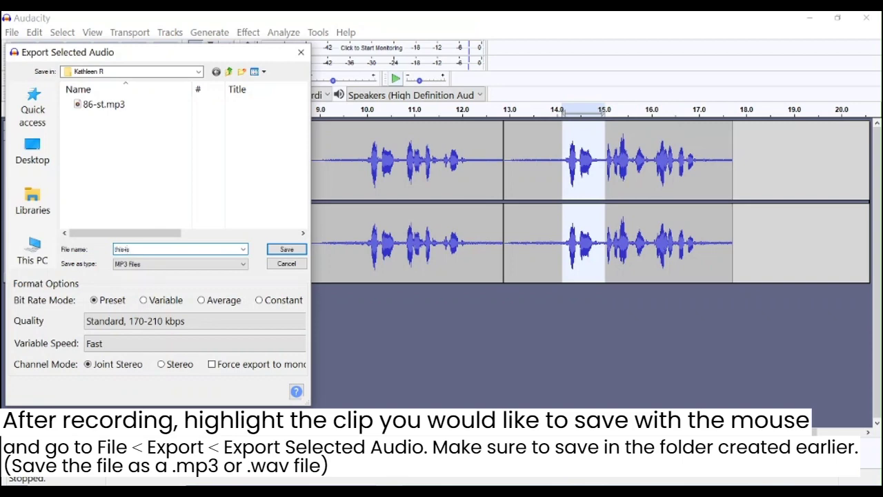
key("Return")
key("Return")
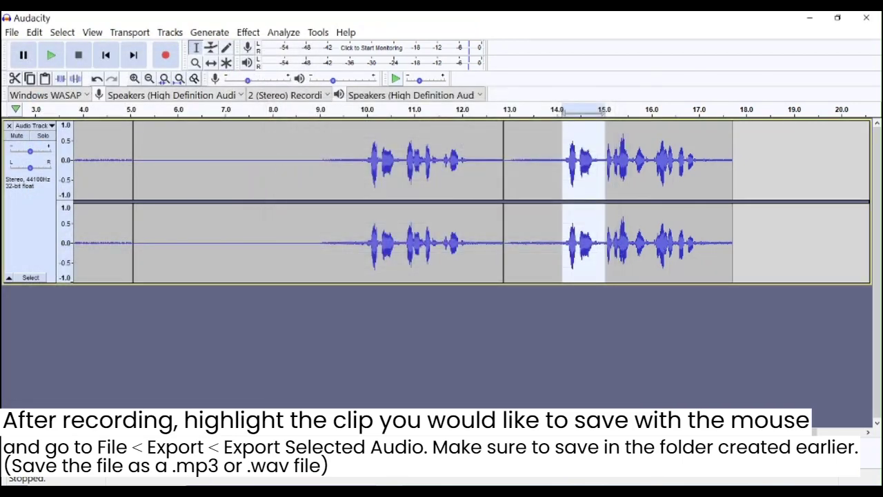
Step: Play back part of the first clip, select its opening phrase at about 0.8 to 2.2 s, and preview that selection
left_click_drag(759, 432, 612, 432)
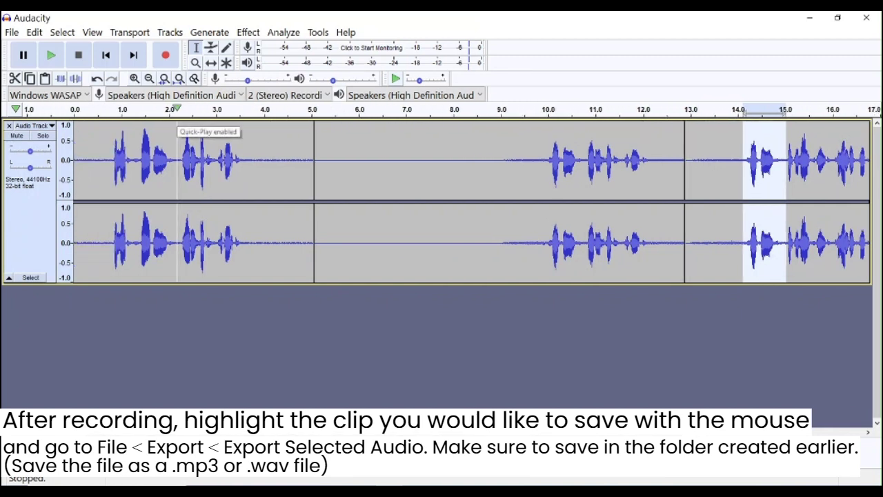
left_click(178, 112)
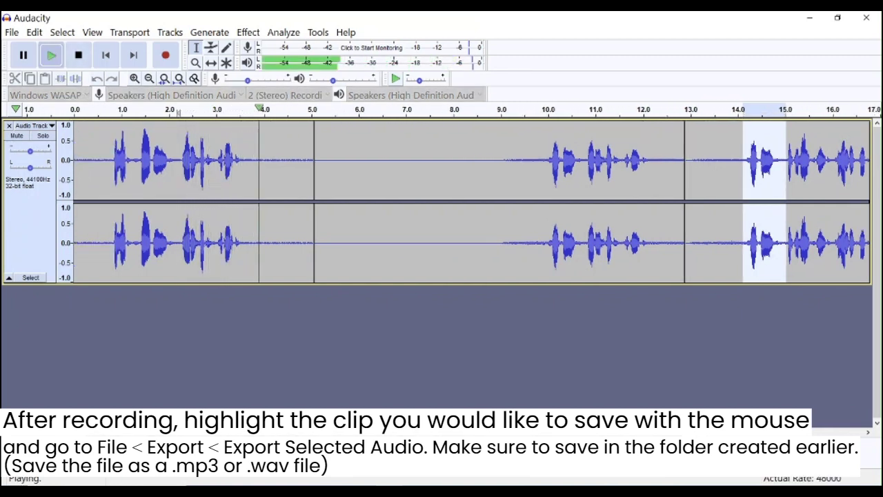
left_click(107, 110)
key("space")
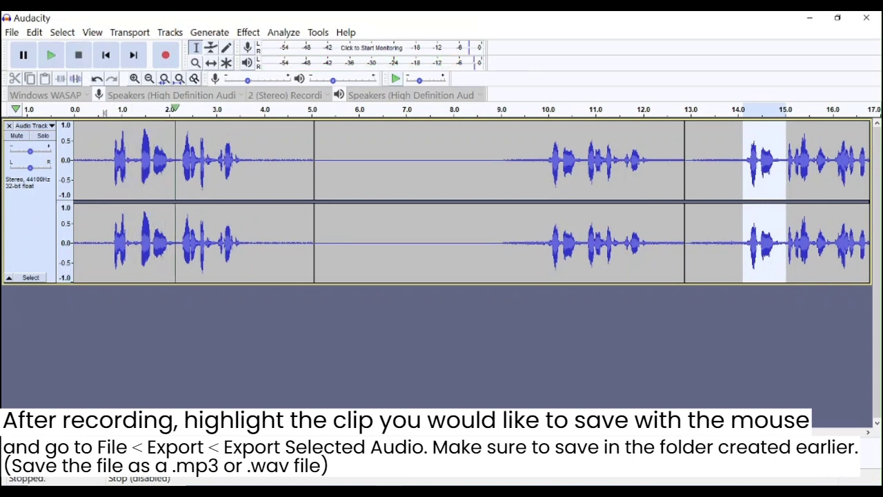
left_click_drag(181, 172, 111, 172)
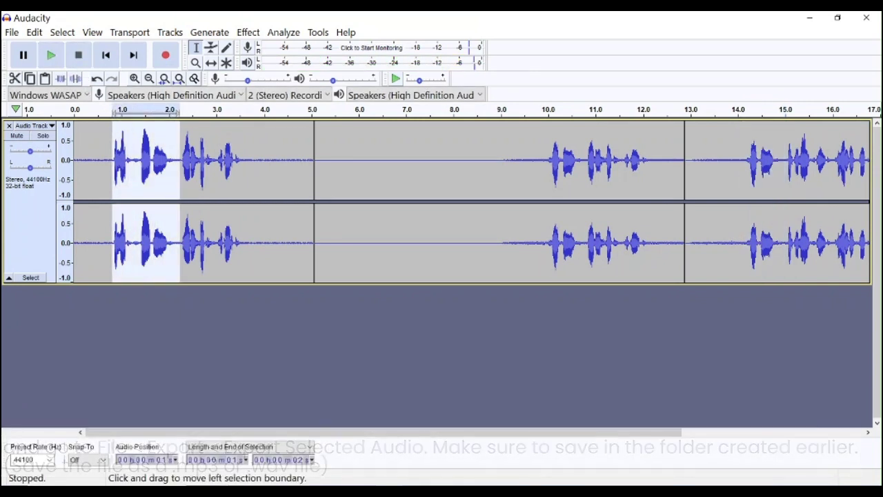
left_click(51, 55)
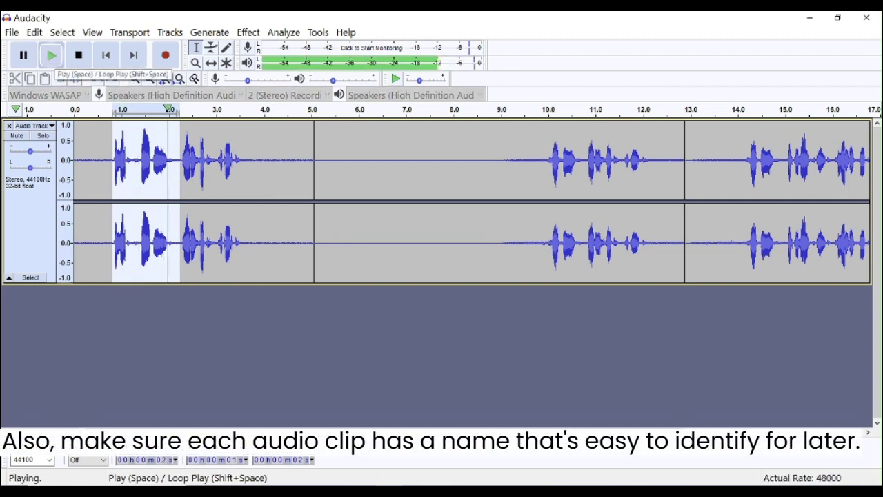
Step: Export only the selected phrase as an MP3 with a file name beginning "next" in the announcer's folder, leaving the metadata tags blank
left_click(11, 33)
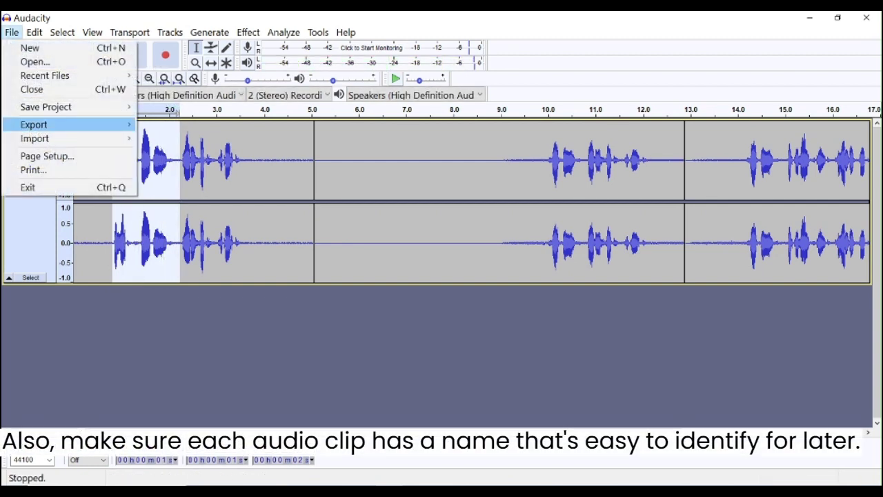
mouse_move(34, 125)
left_click(201, 179)
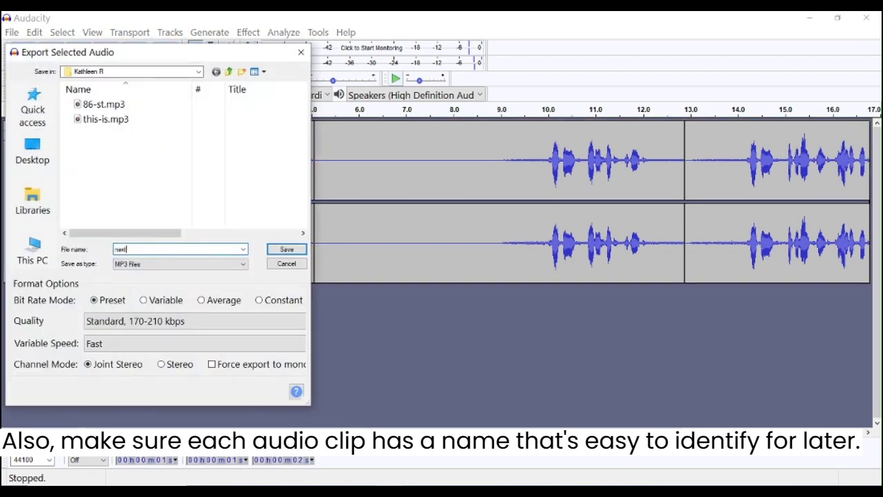
key("Return")
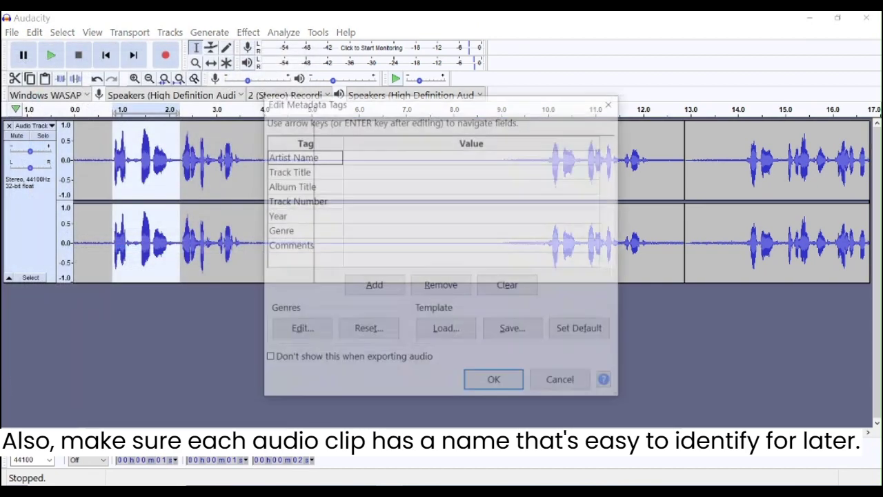
key("Return")
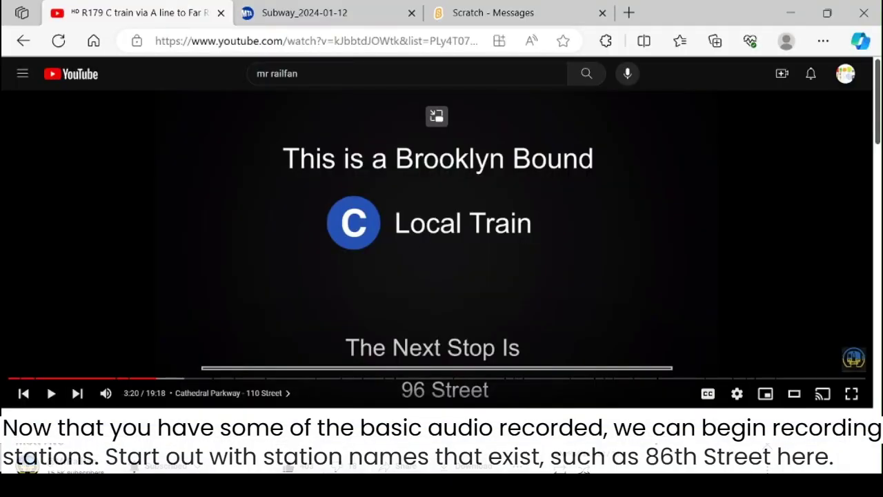
Step: Resume the YouTube video from 3:20, record its "86 Street" next-stop announcement in the empty Audacity project, and pause the video
key("space")
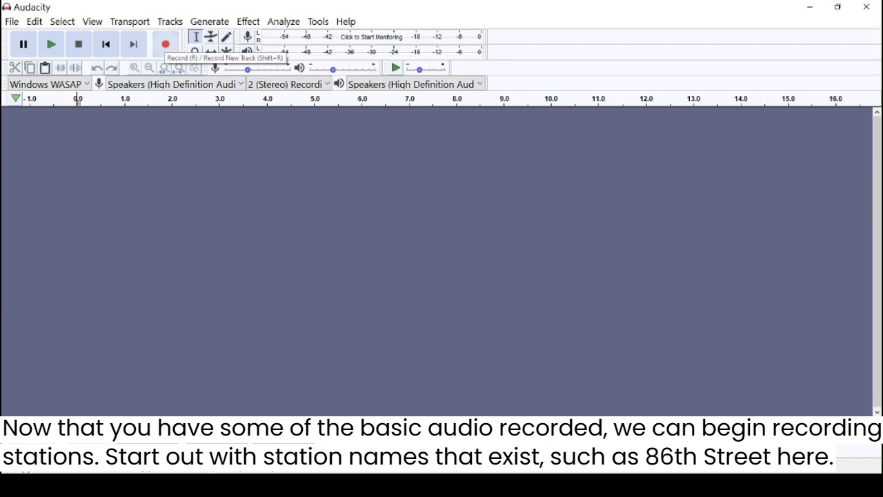
left_click(165, 44)
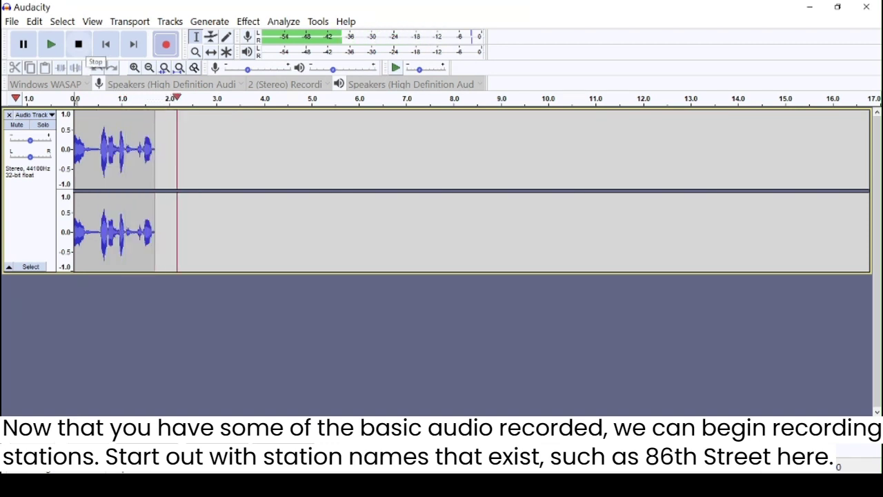
left_click(78, 44)
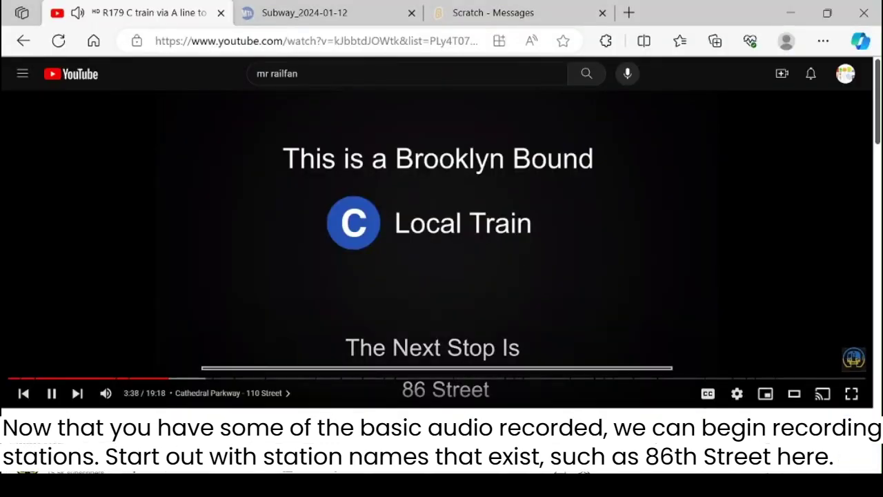
key("space")
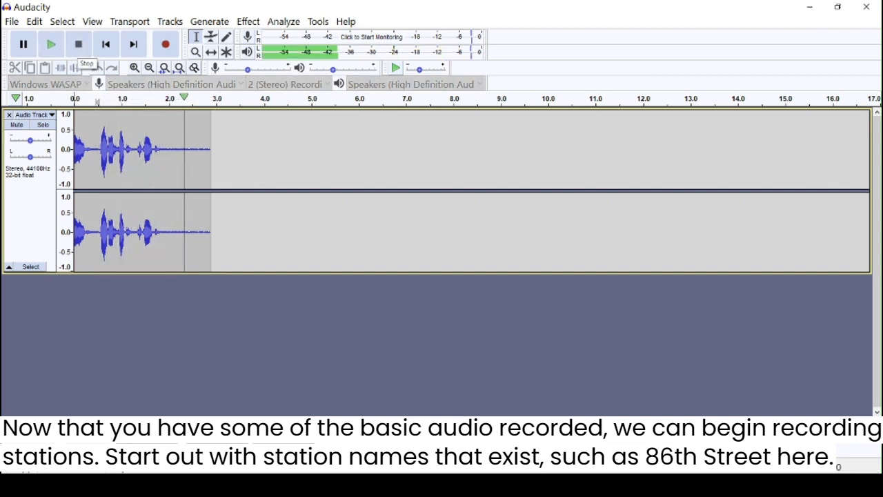
Step: Select the "86 Street" phrase, about 0.5 to 1.9 s, and export only that selection
left_click_drag(97, 152, 165, 152)
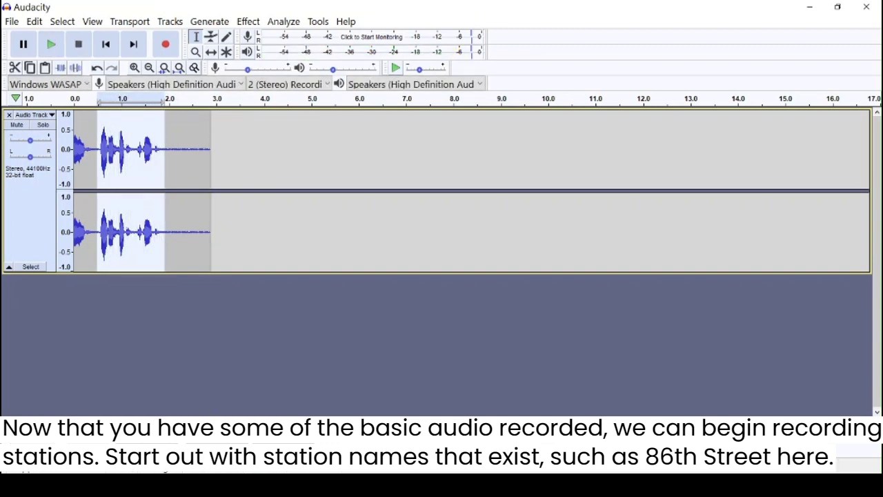
left_click(12, 22)
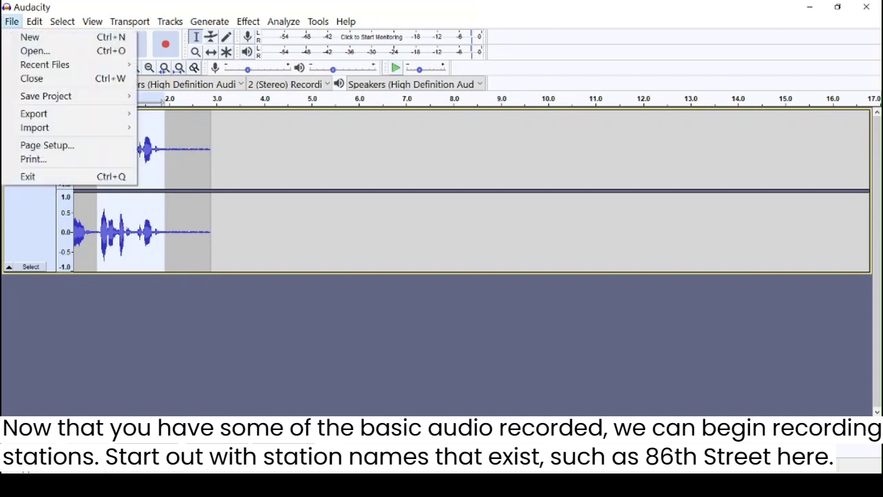
mouse_move(34, 113)
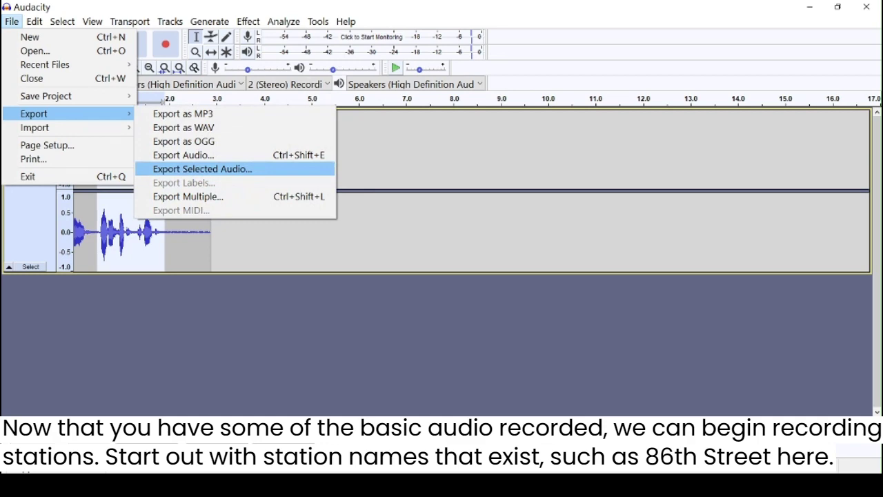
left_click(202, 310)
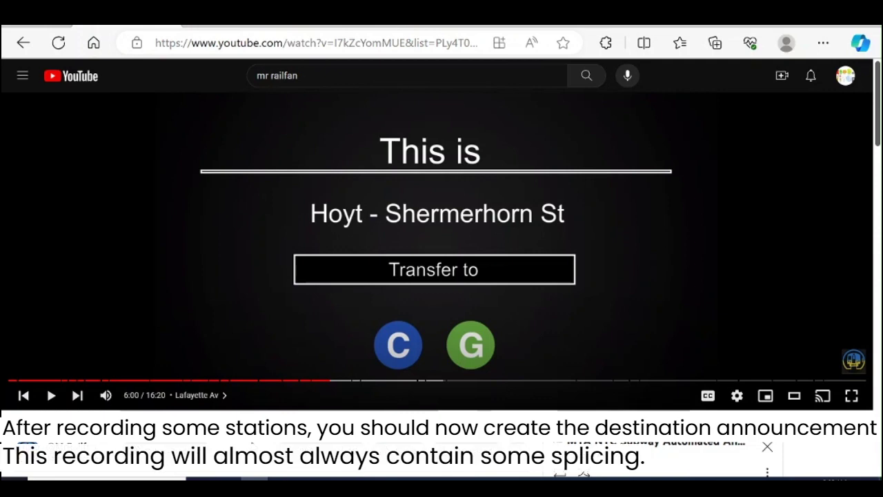
Step: Resume the video from 6:00 at Hoyt - Shermerhorn St, record the train destination announcement as a new Audacity clip, and pause the video
left_click(247, 306)
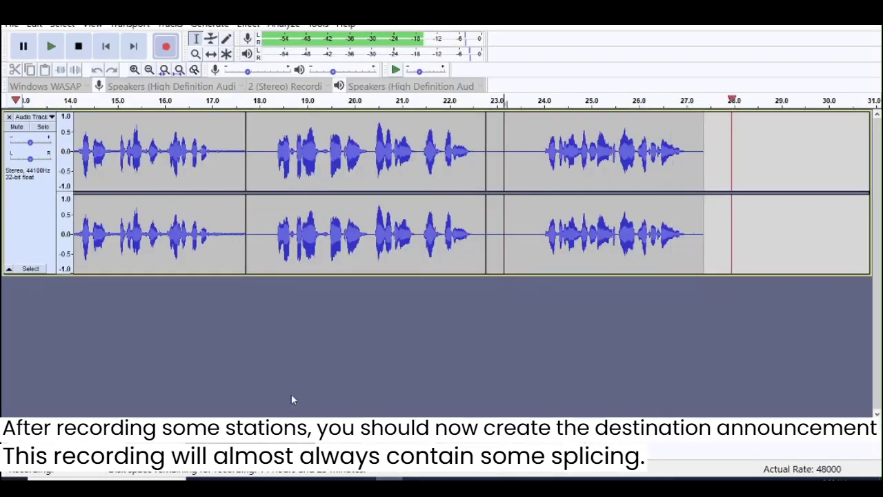
left_click(78, 46)
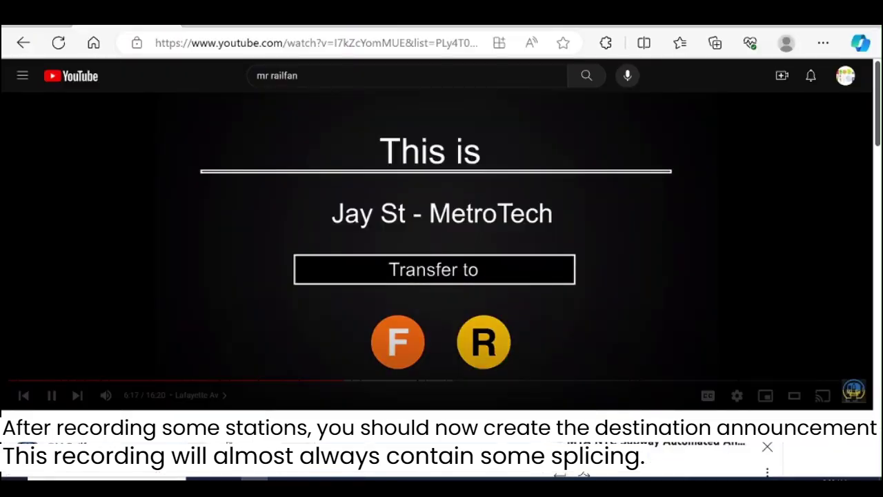
key("space")
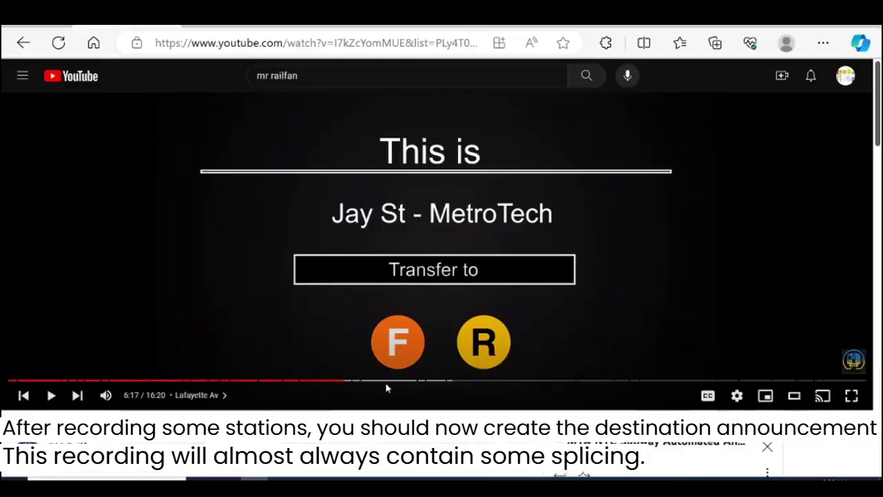
Step: Skip the video to the 42nd Street – Port Authority Bus Terminal section, record its transfer list as another Audacity clip, and pause the video
left_click(515, 381)
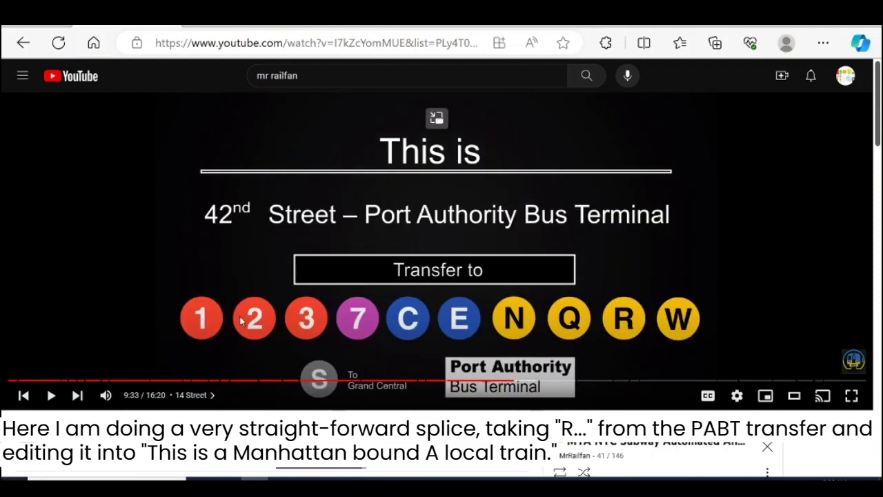
left_click(242, 321)
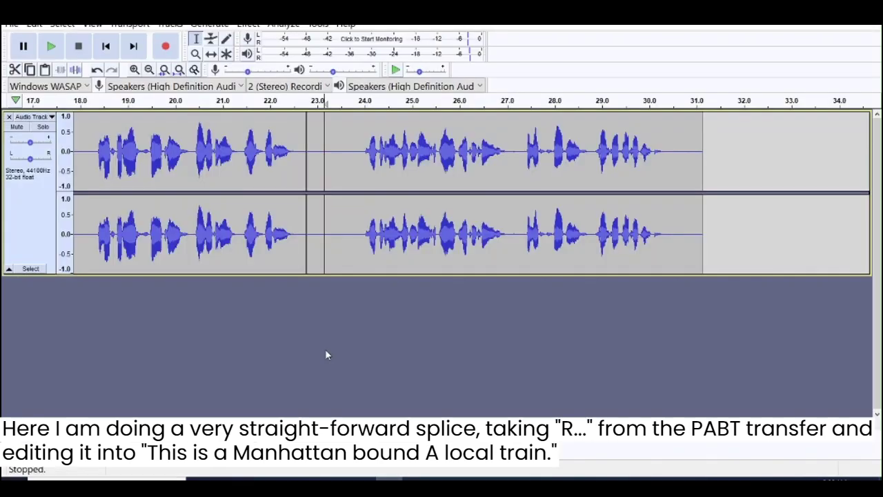
left_click(166, 46)
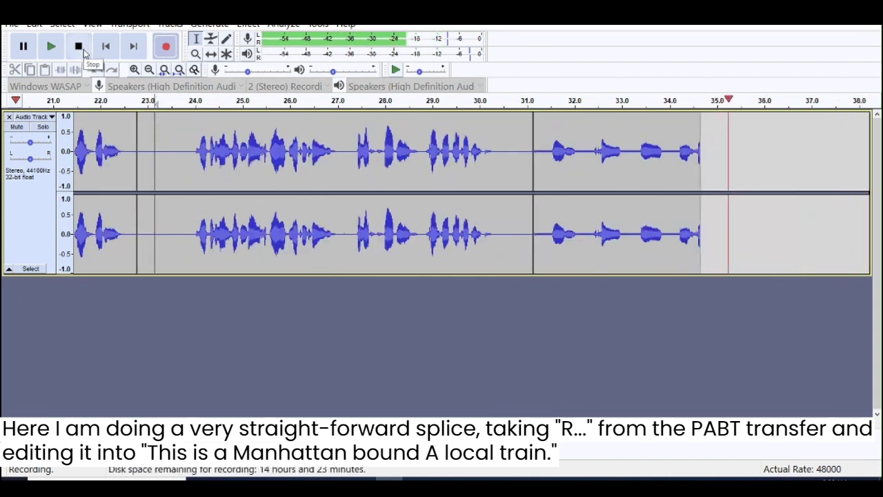
left_click(78, 46)
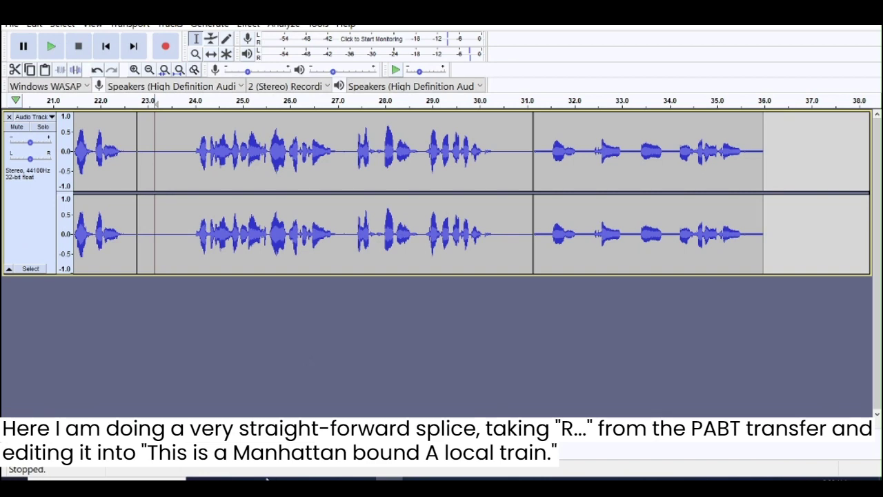
left_click(266, 479)
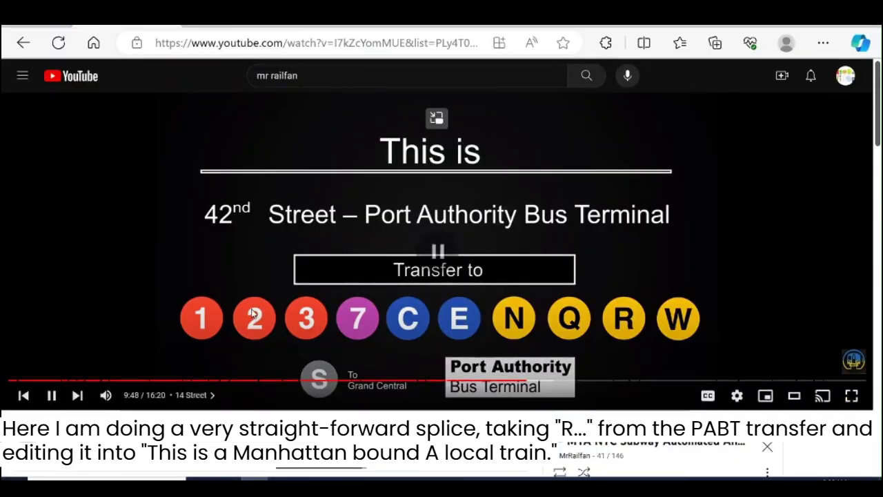
left_click(390, 478)
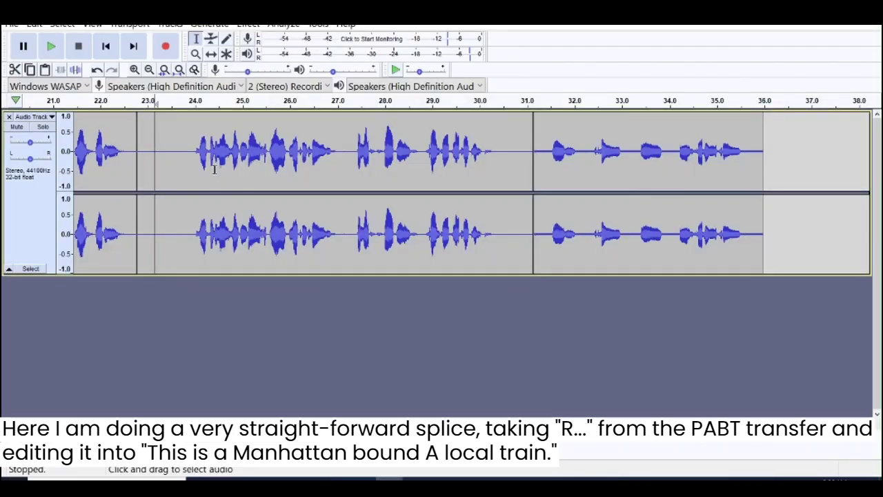
Step: Play back the destination announcement from about 24 s and the transfer list from about 31.5 s to locate the audio for the splice
left_click(193, 102)
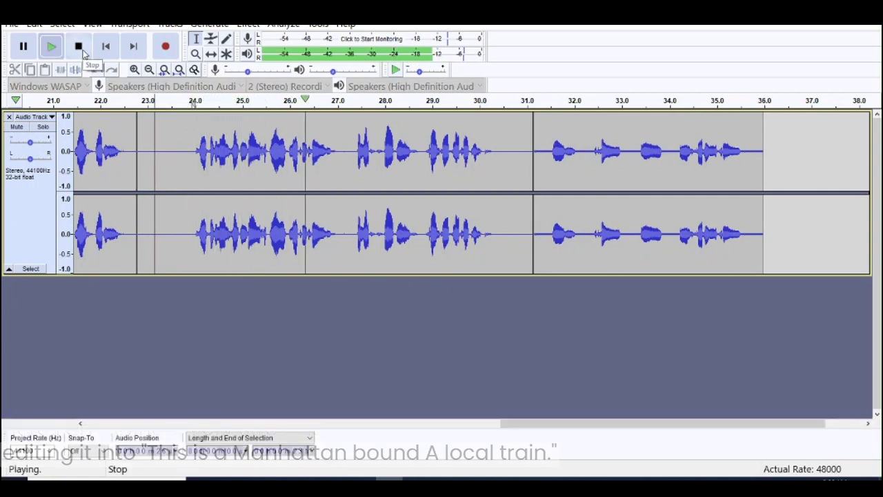
left_click(80, 49)
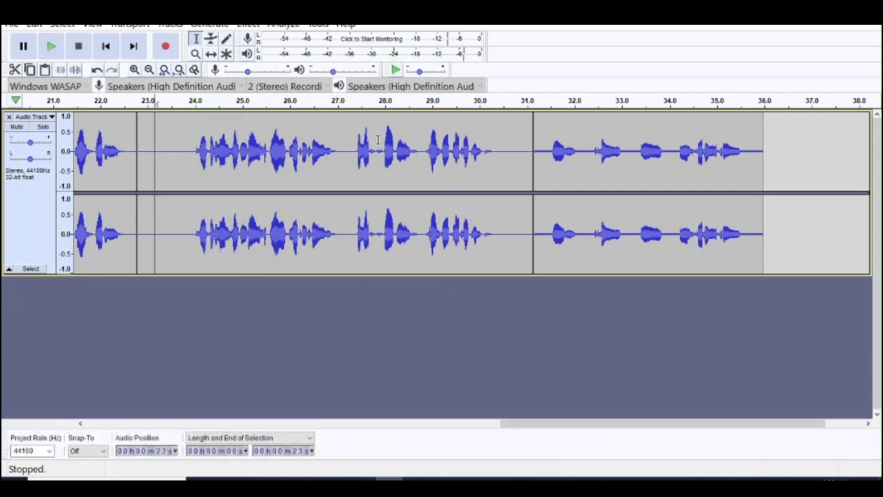
left_click(550, 100)
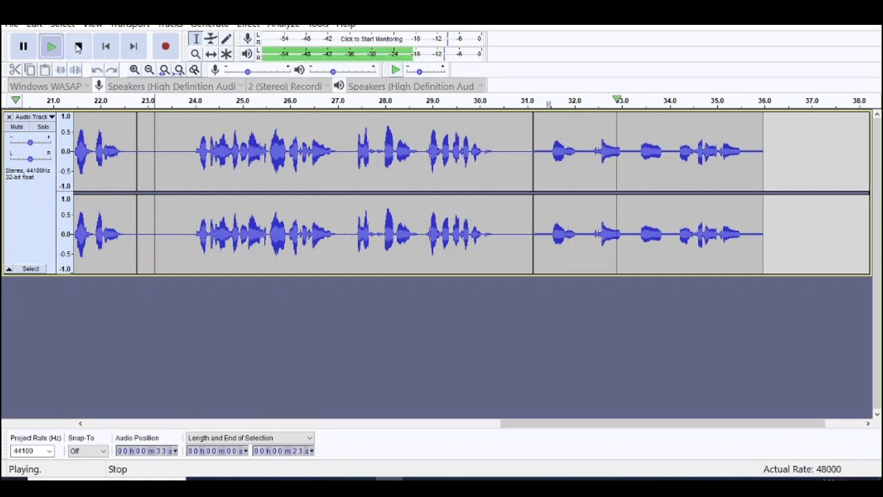
left_click(78, 47)
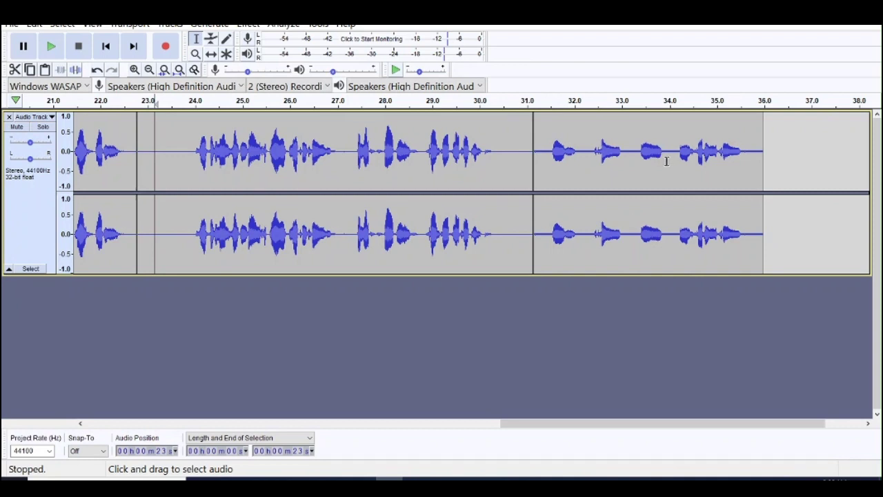
Step: Select the "R" in the transfer list, about 33.3 to 33.9 s, preview it, and copy it
left_click_drag(666, 161, 635, 165)
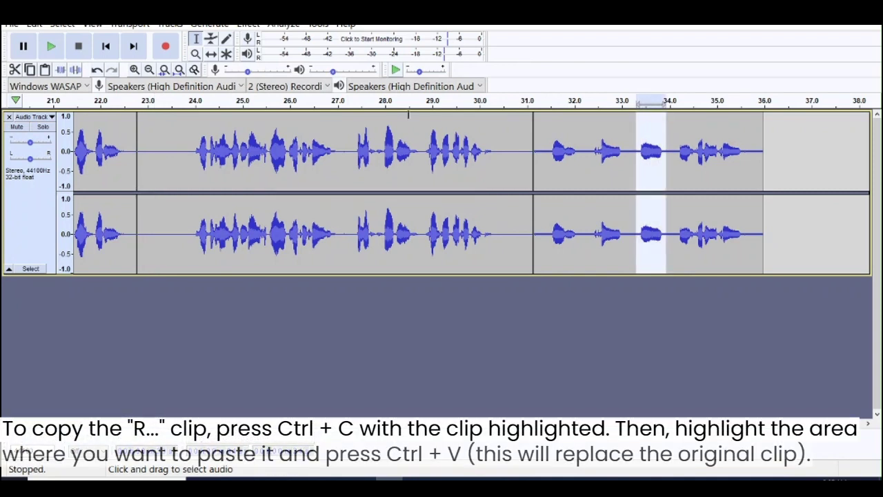
left_click(51, 46)
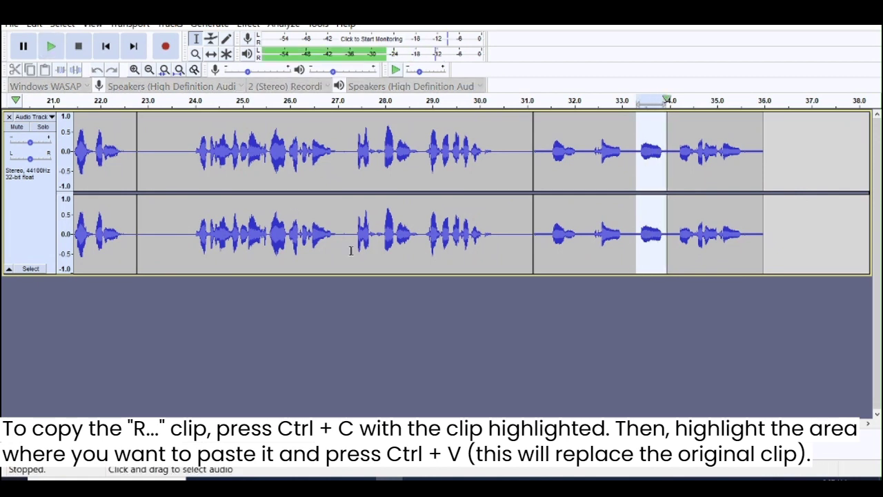
key("ctrl+c")
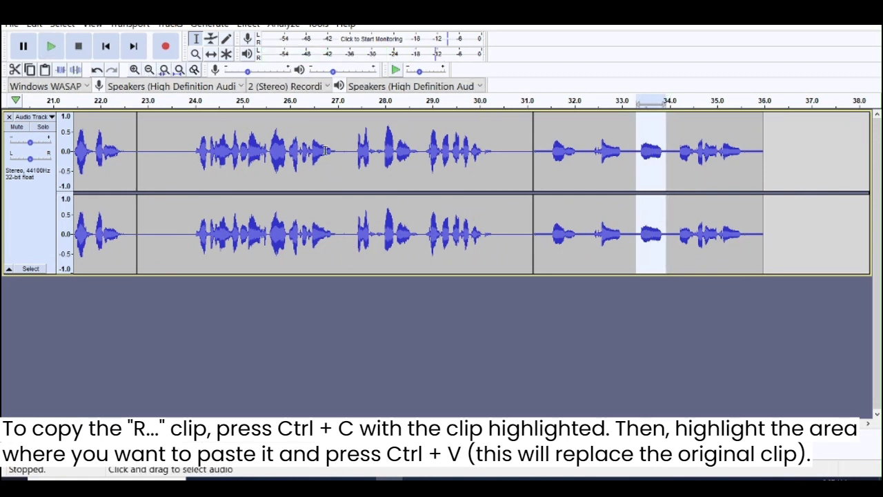
Step: Select the route letter in the destination announcement, about 25.6 to 26 s, preview it, and replace it with the copied "R"
left_click_drag(341, 156, 195, 176)
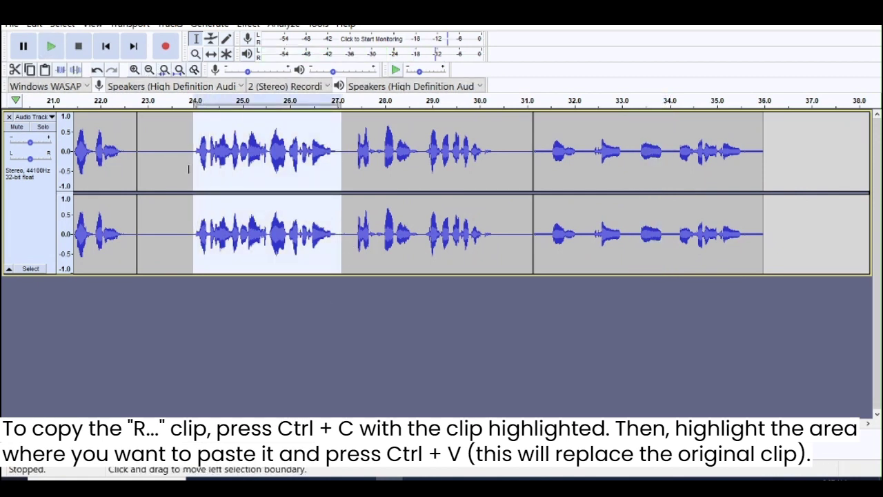
left_click(134, 71)
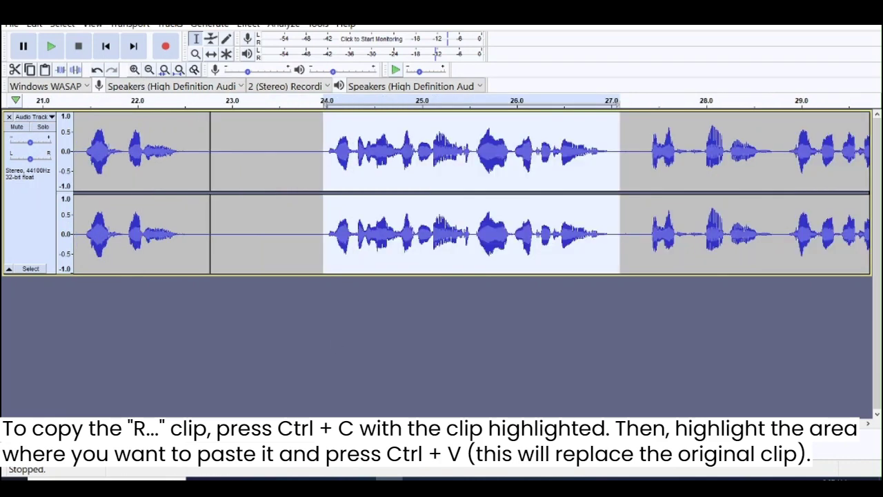
scroll(472, 193, "right", 2)
left_click(496, 366)
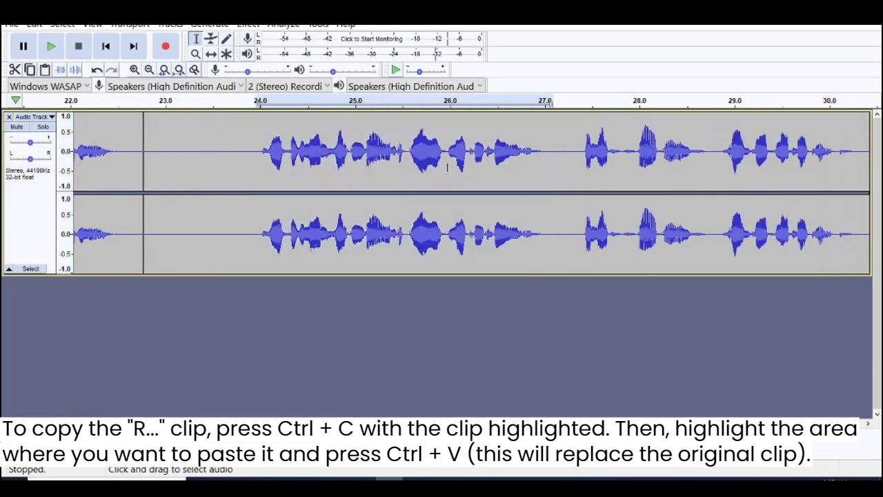
left_click_drag(448, 167, 408, 170)
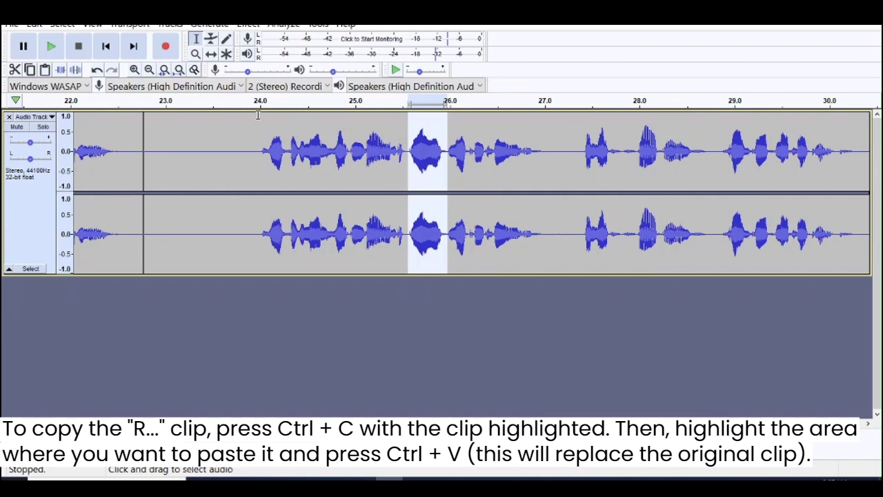
left_click(51, 47)
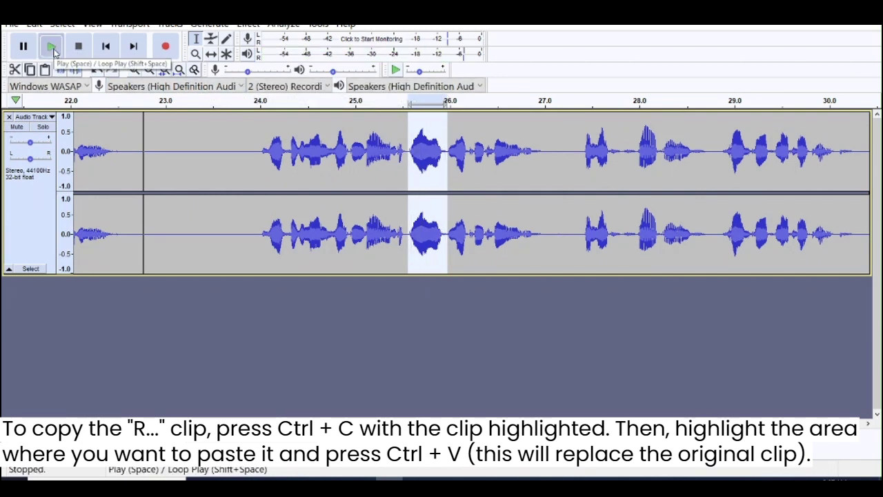
left_click(51, 47)
key("ctrl+v")
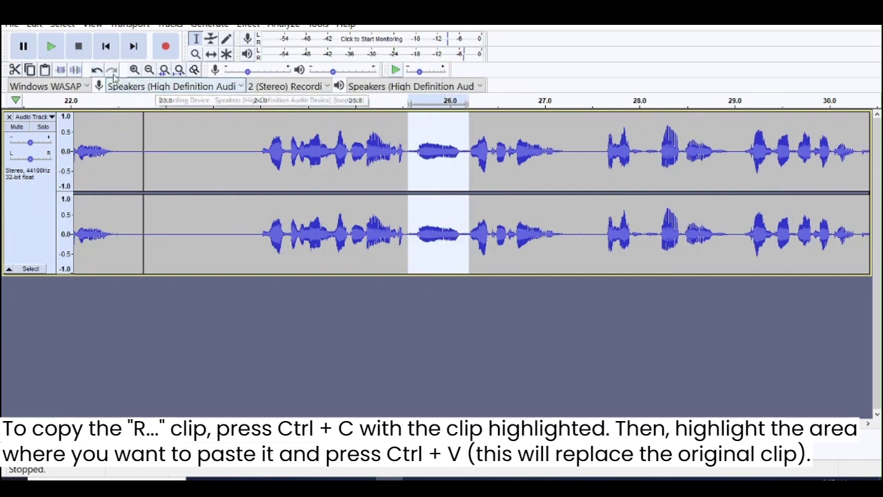
Step: Play back the pasted "R" and the spliced destination announcement from about 24 s to check how the splice sounds
left_click(51, 46)
left_click(51, 46)
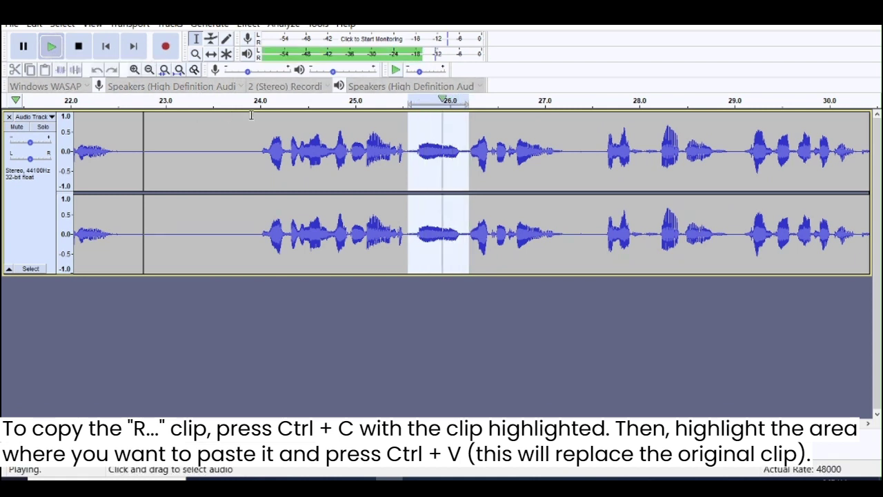
left_click(260, 102)
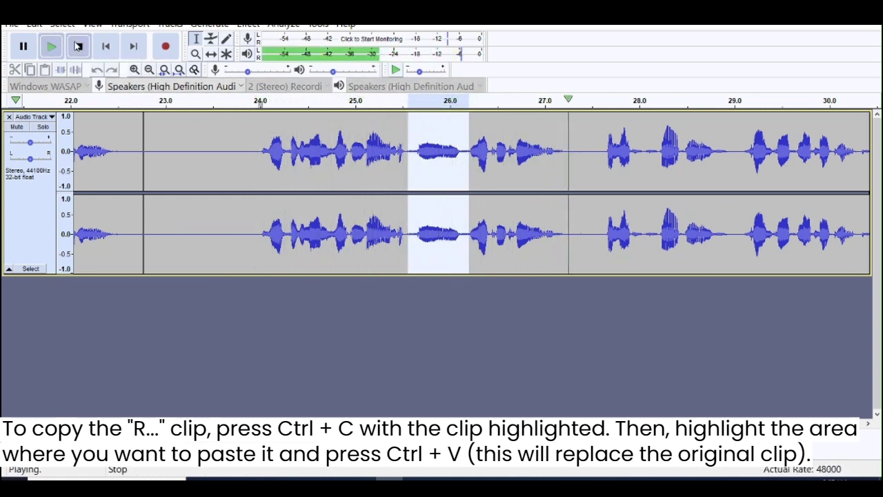
left_click(78, 46)
left_click(260, 102)
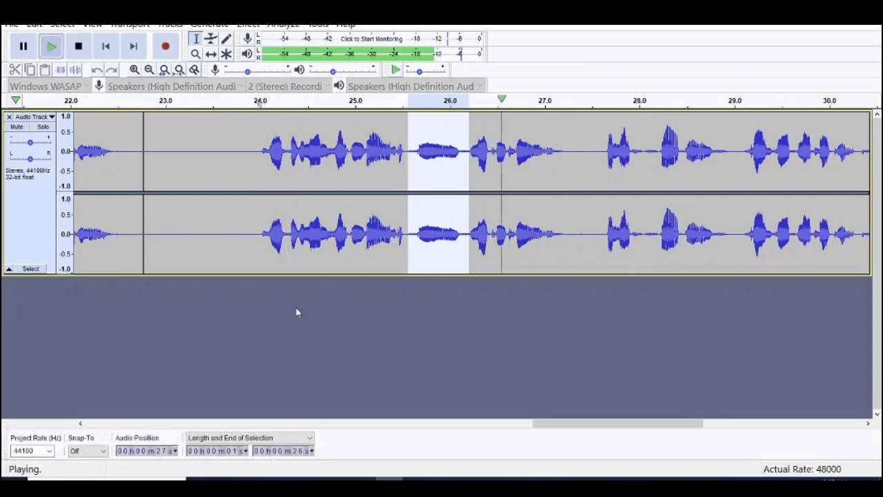
left_click(78, 46)
Step: Amplify the pasted "R" to make it louder, and play the announcement from about 24 s to check the volume
left_click(248, 25)
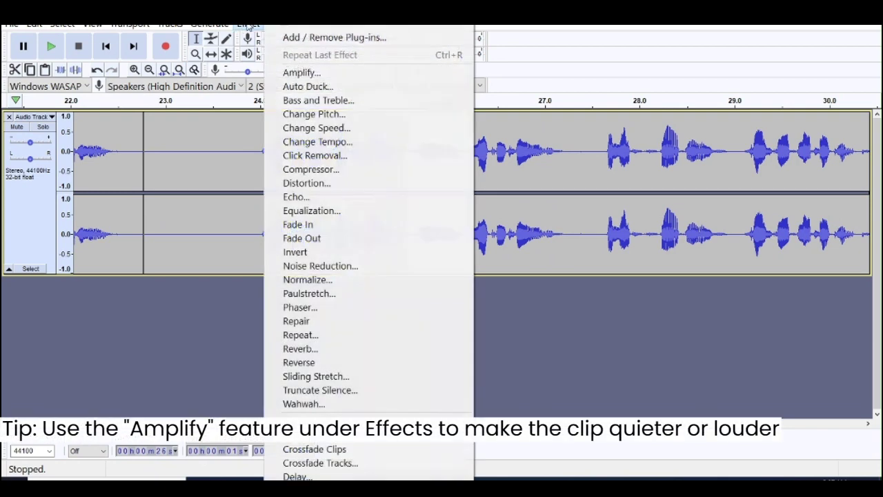
left_click(293, 73)
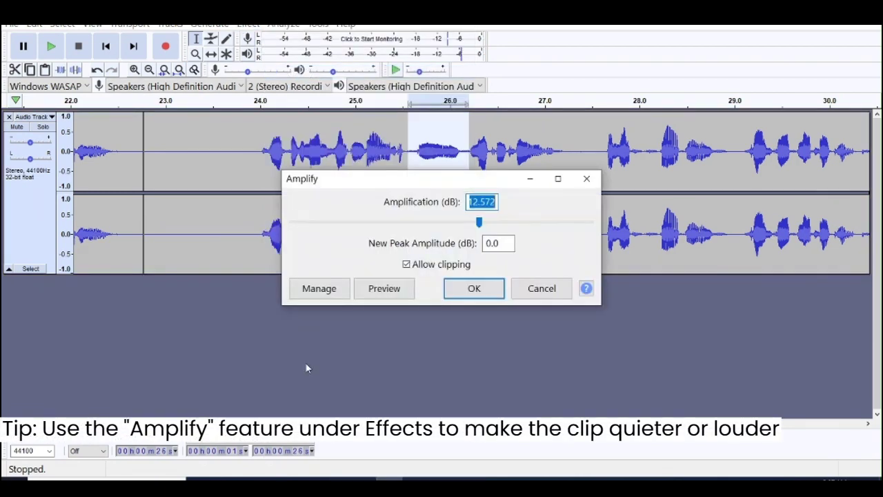
key("Return")
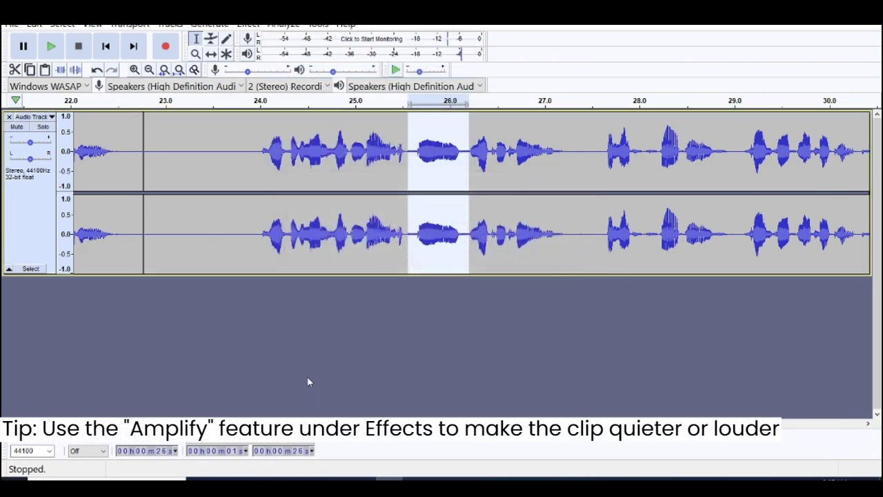
left_click(255, 103)
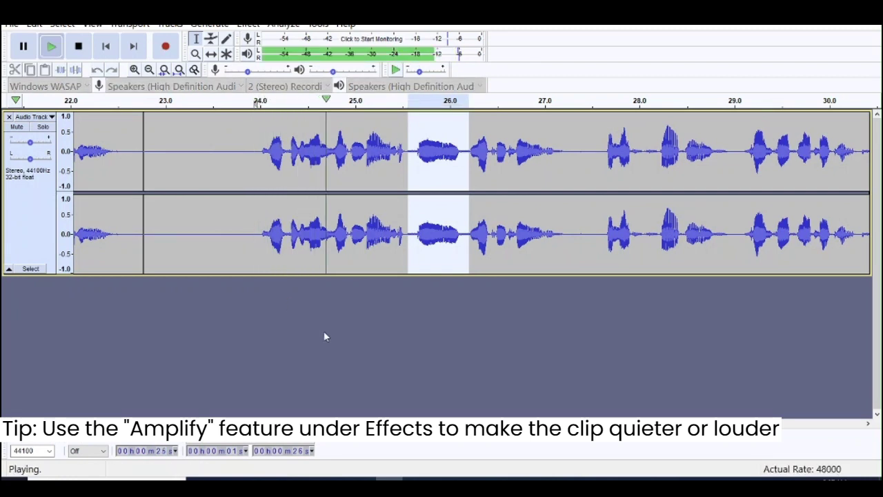
left_click(80, 49)
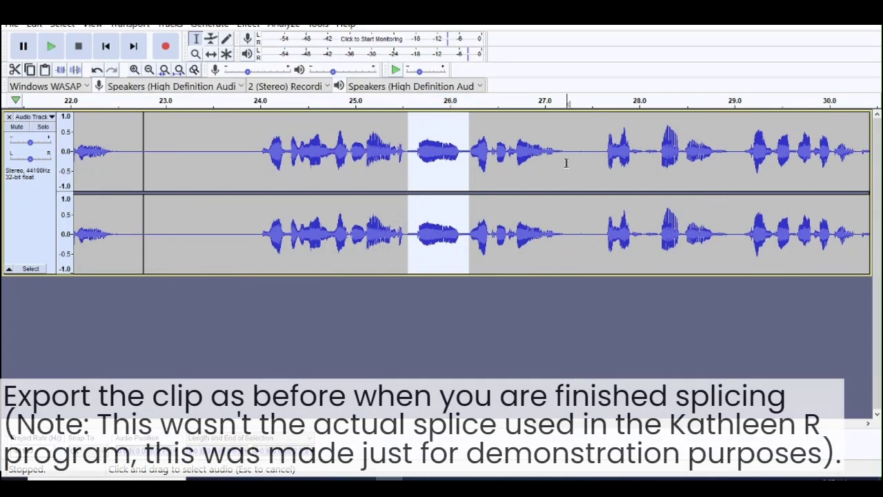
Step: Select the spliced announcement, about 24 to 27.2 s, play it back twice, and mark the short gap after the "R"
left_click_drag(565, 163, 258, 185)
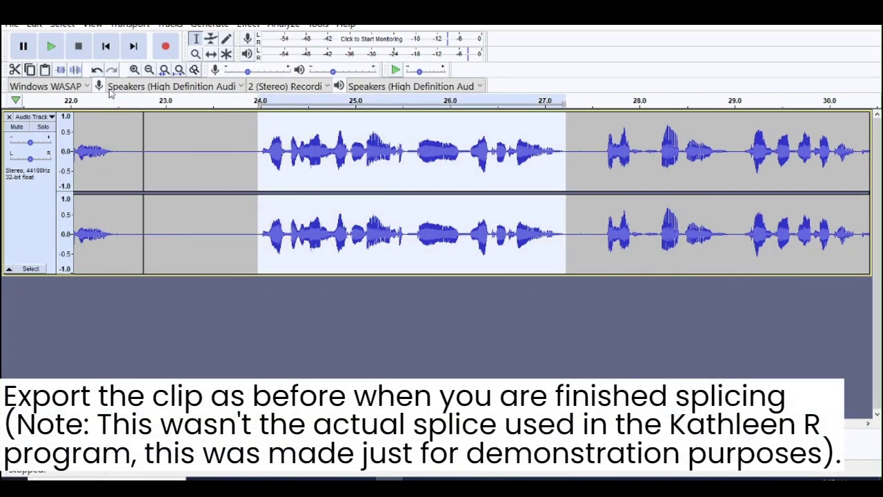
left_click(51, 46)
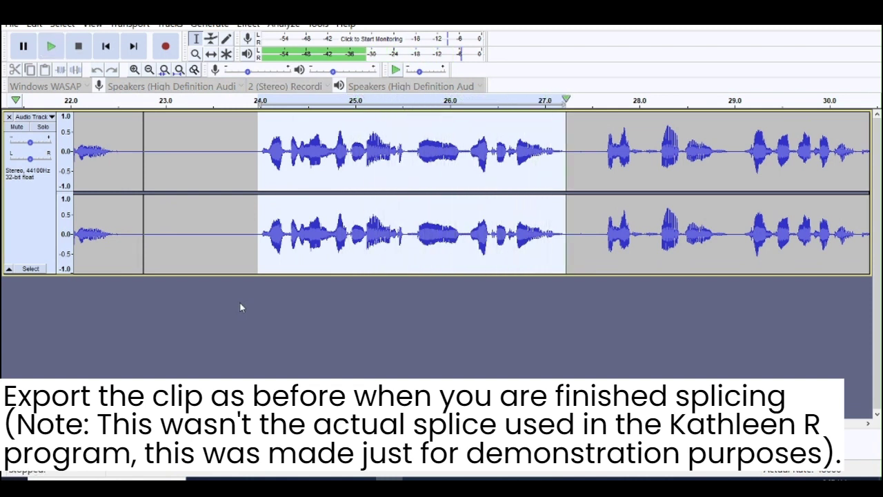
left_click(52, 47)
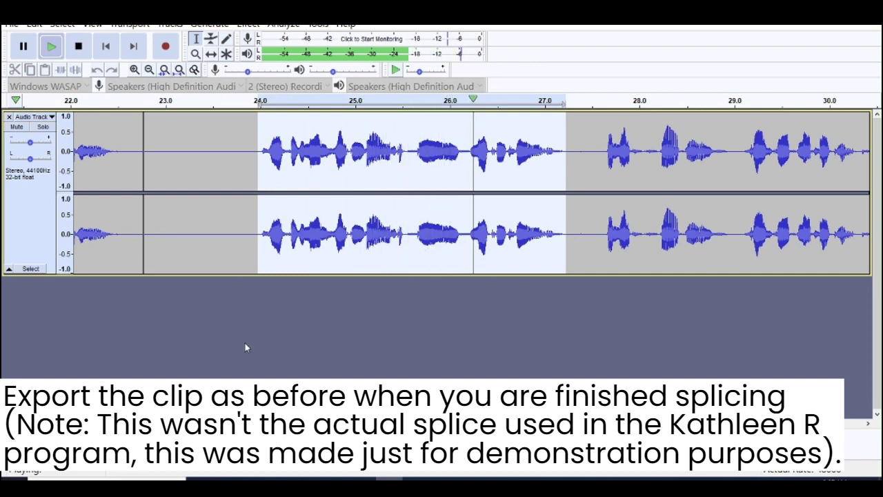
left_click(469, 161)
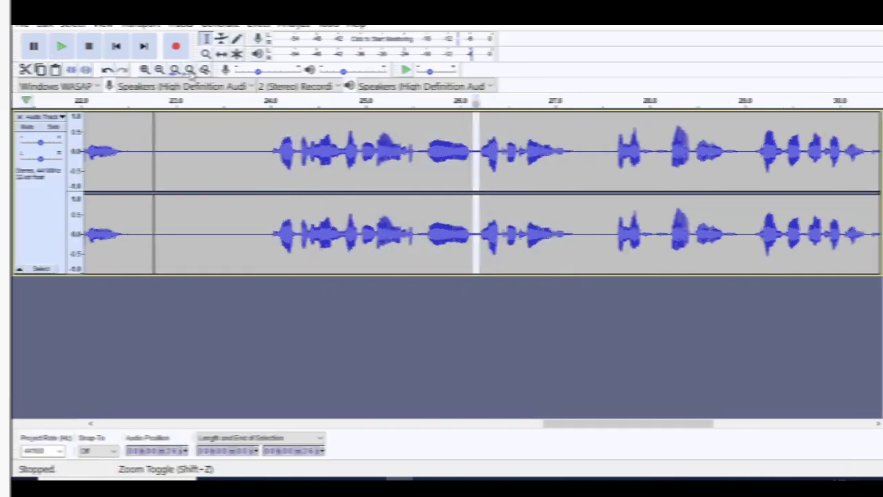